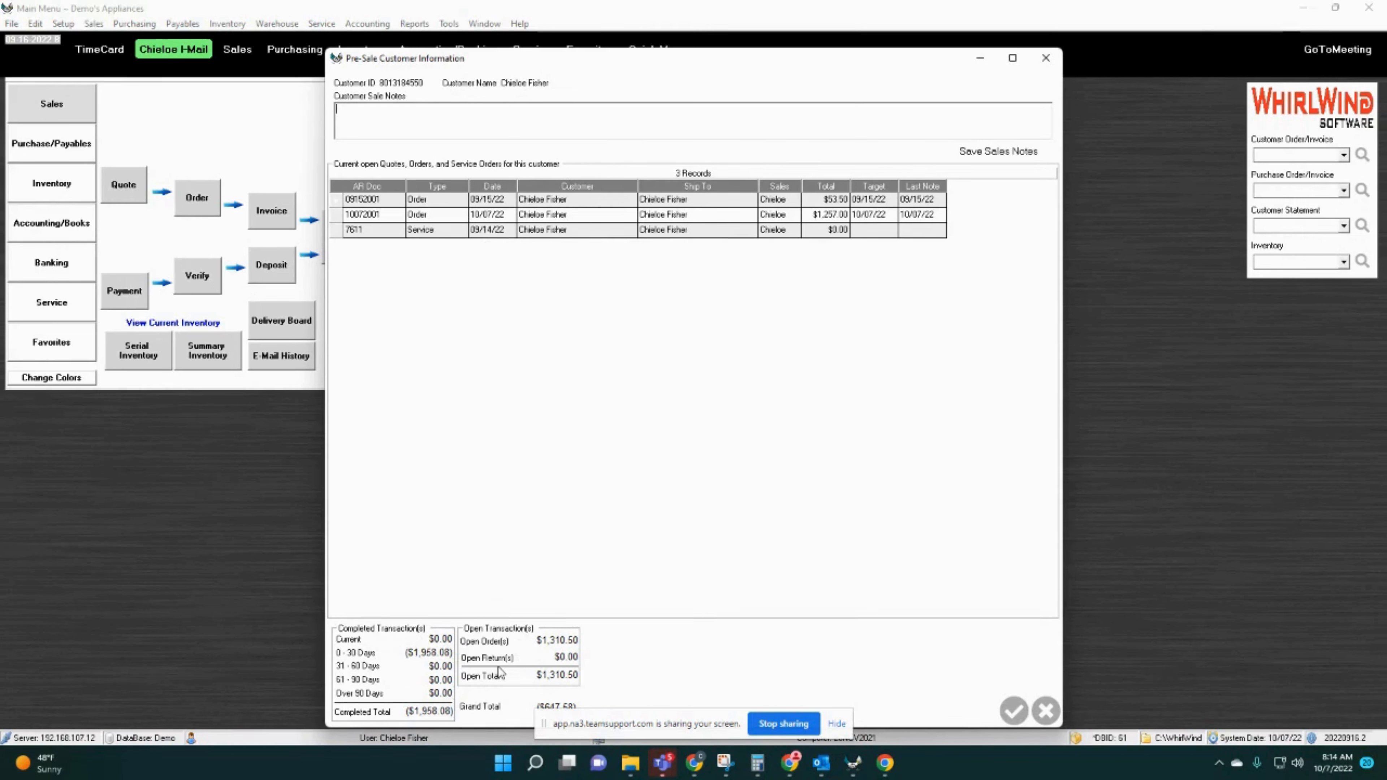
Accept the pre-sale customer information, copy the sold-to details into the ship-to section, and continue without adding an e-mail.
click(1011, 711)
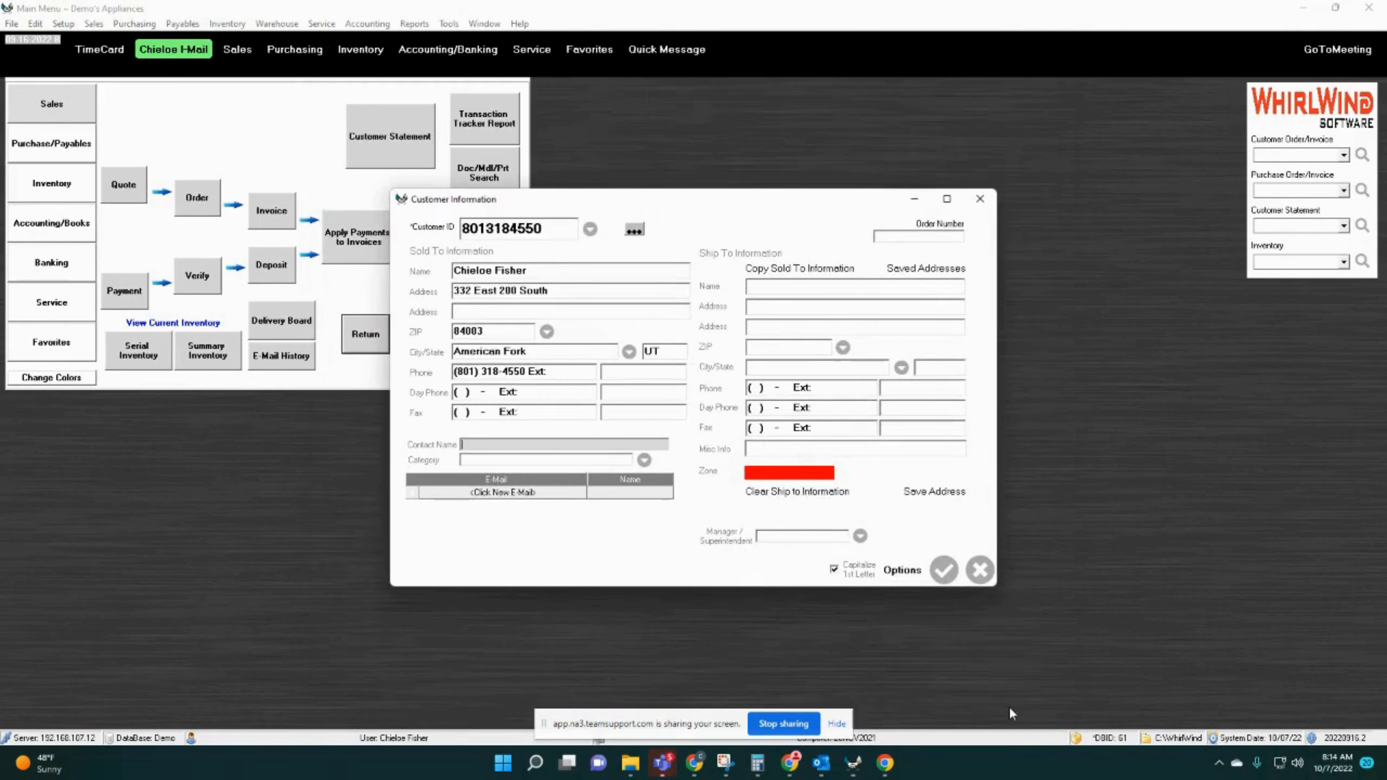
click(797, 269)
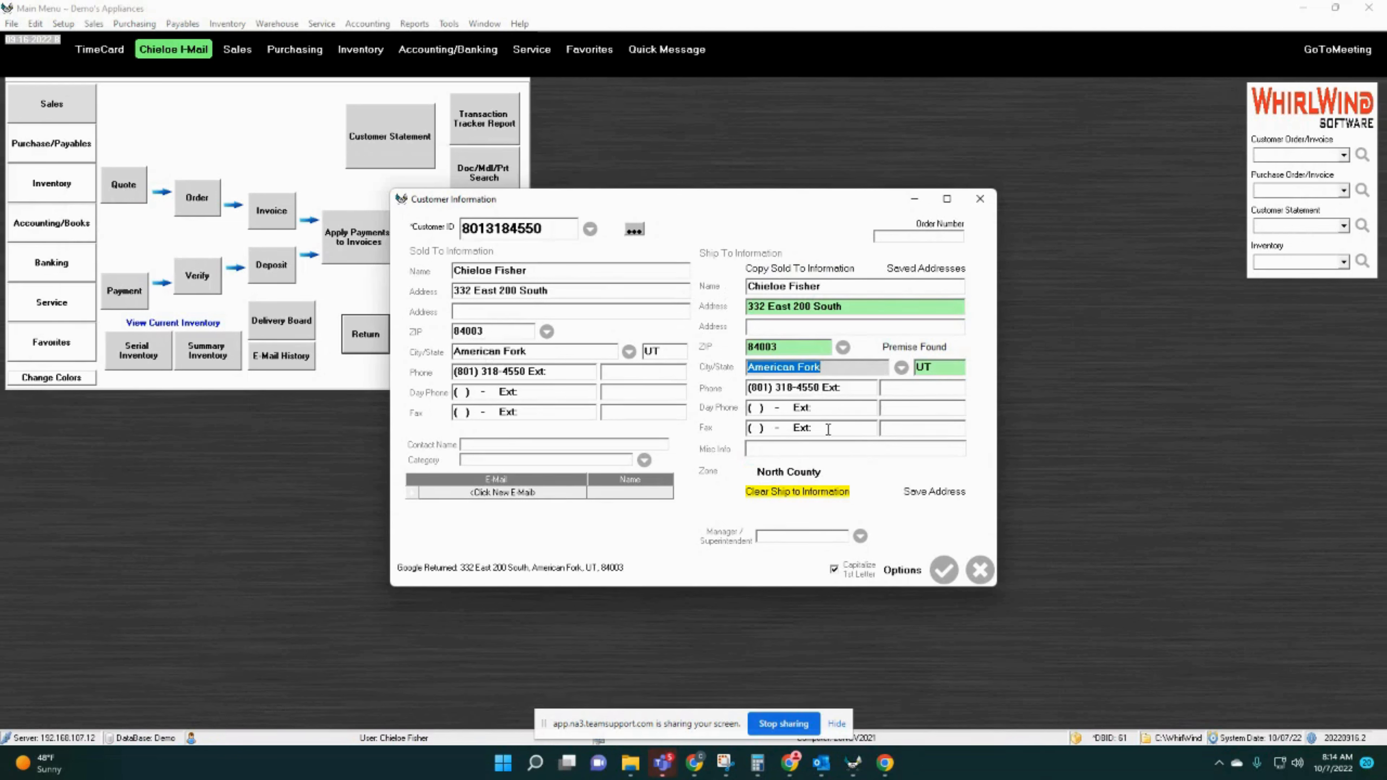
click(944, 570)
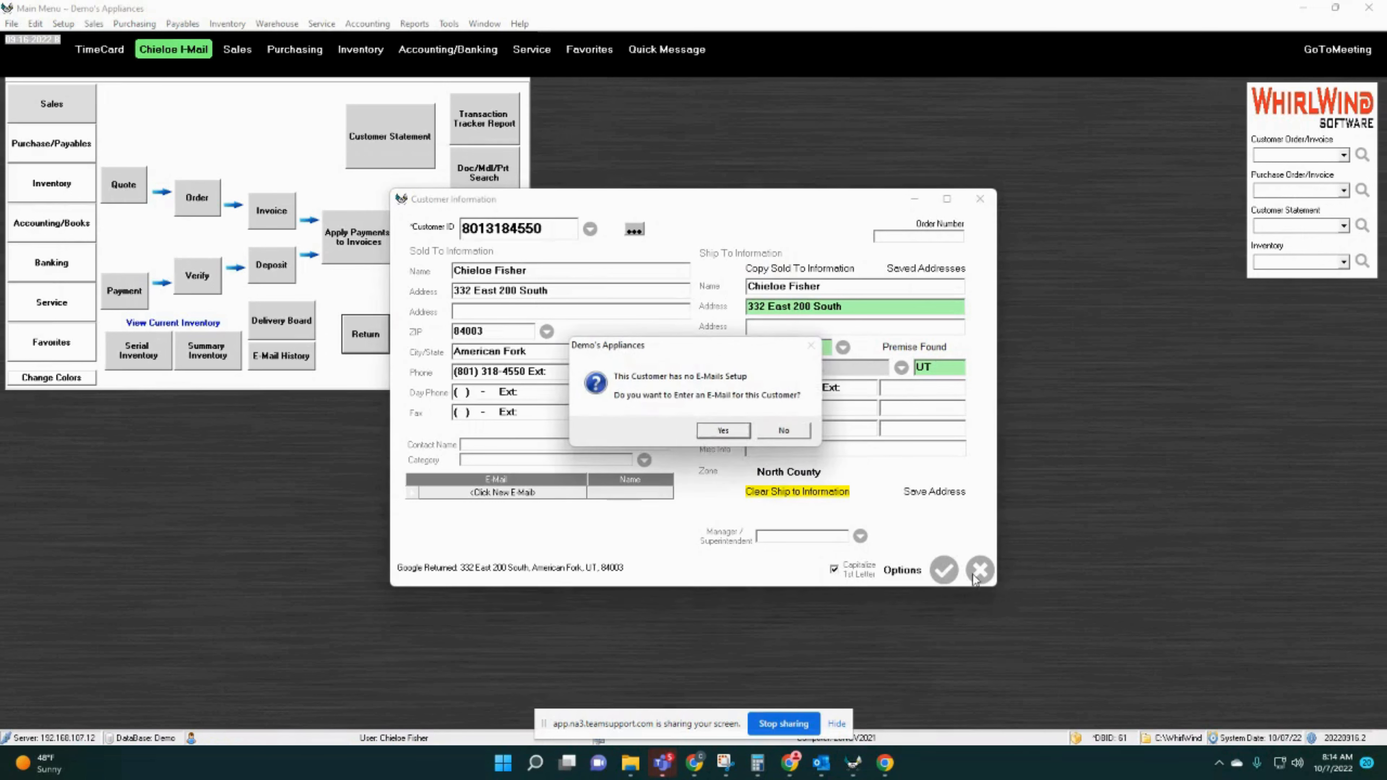
click(775, 431)
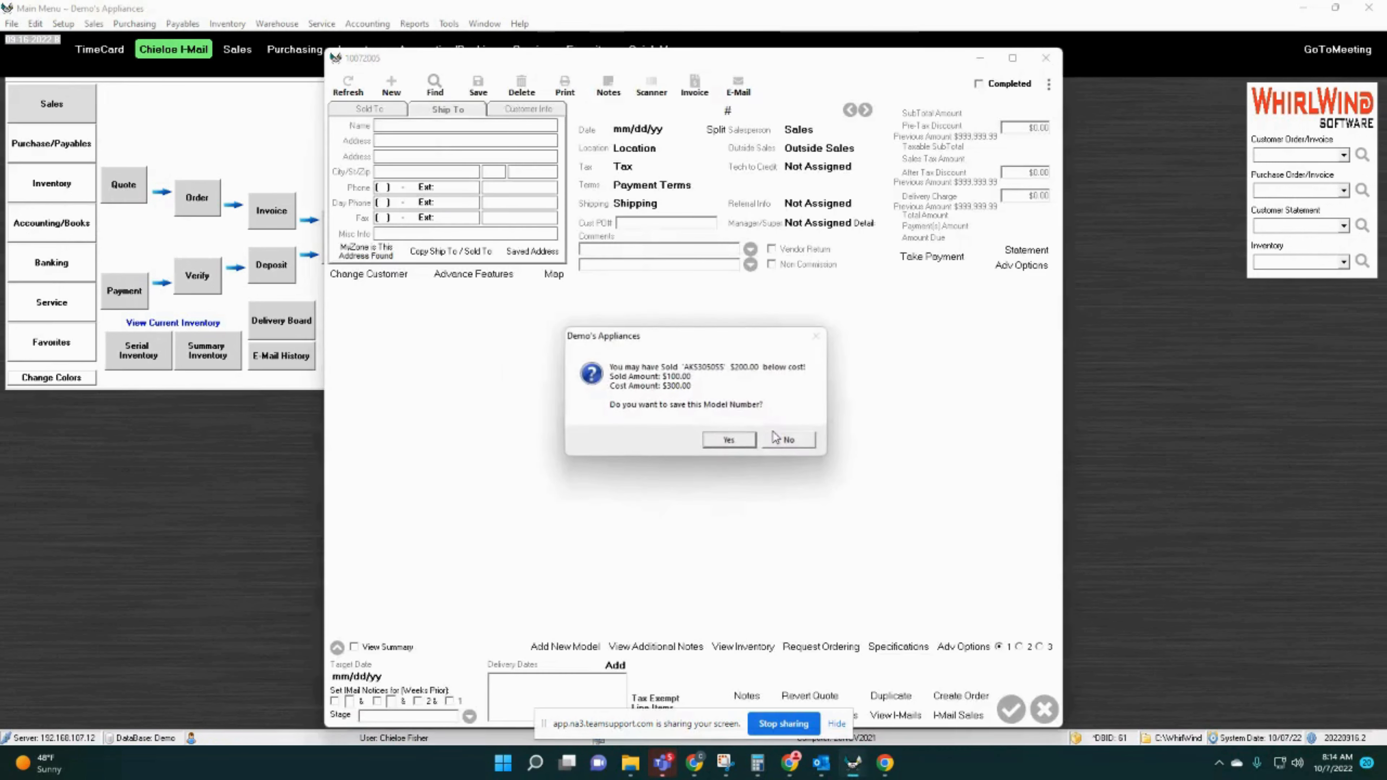
Decline saving the below-cost model AKS3050SS on the new order and dismiss the follow-up messages.
click(780, 440)
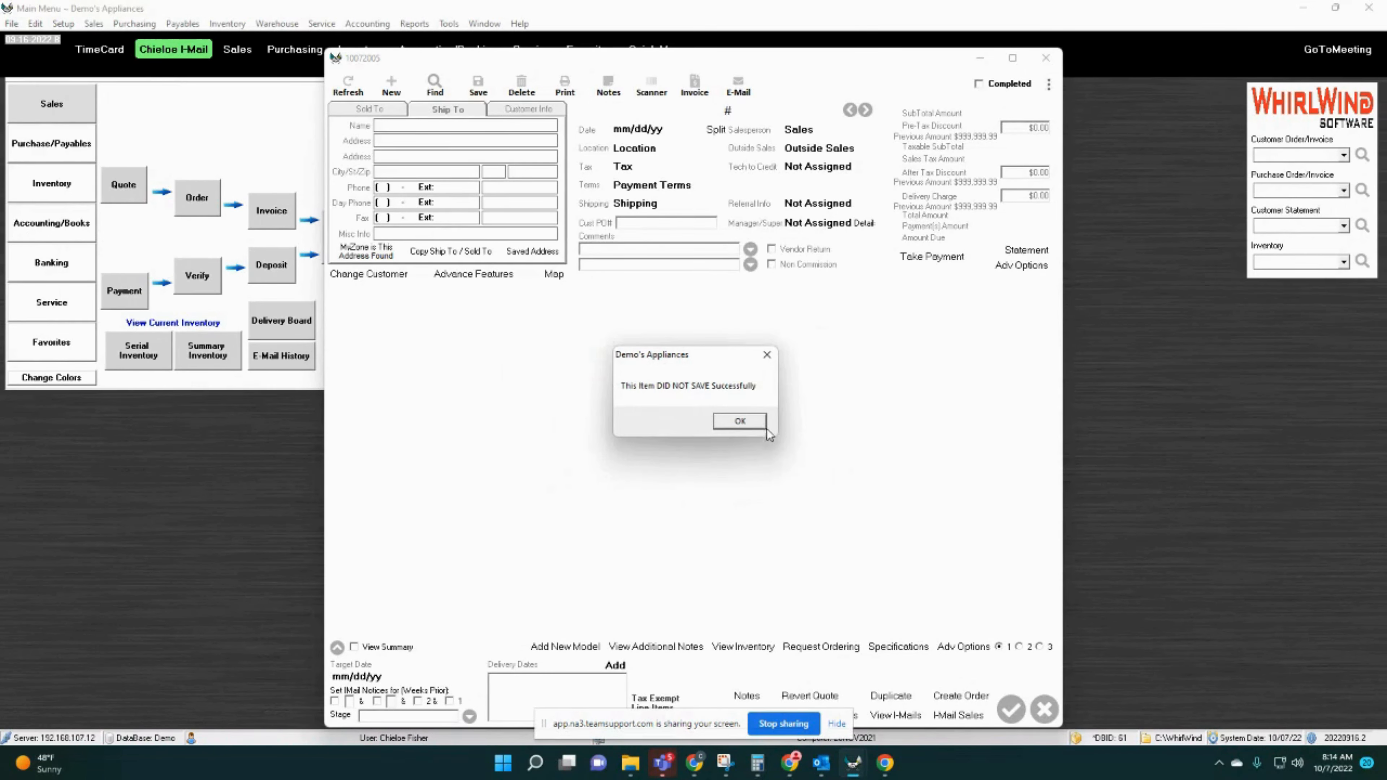
click(762, 430)
click(795, 429)
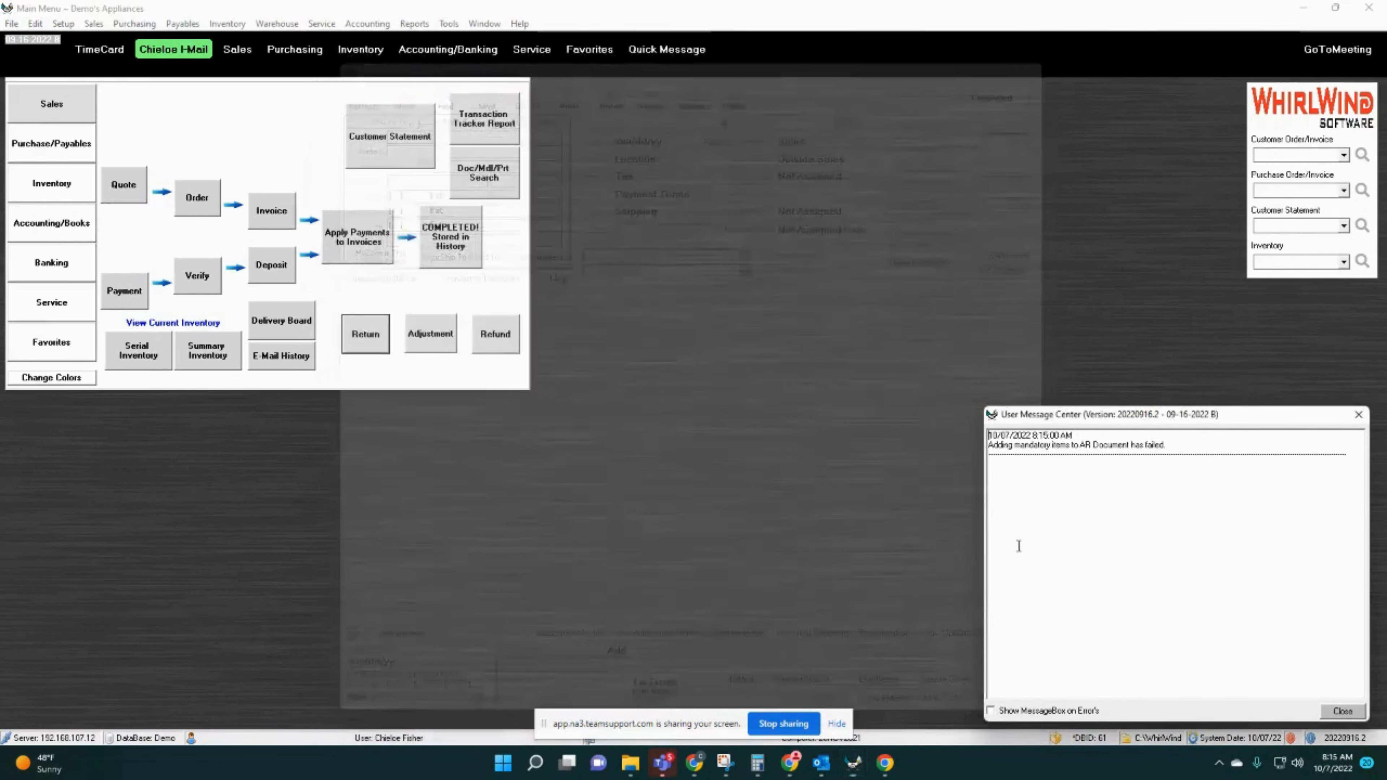
click(990, 342)
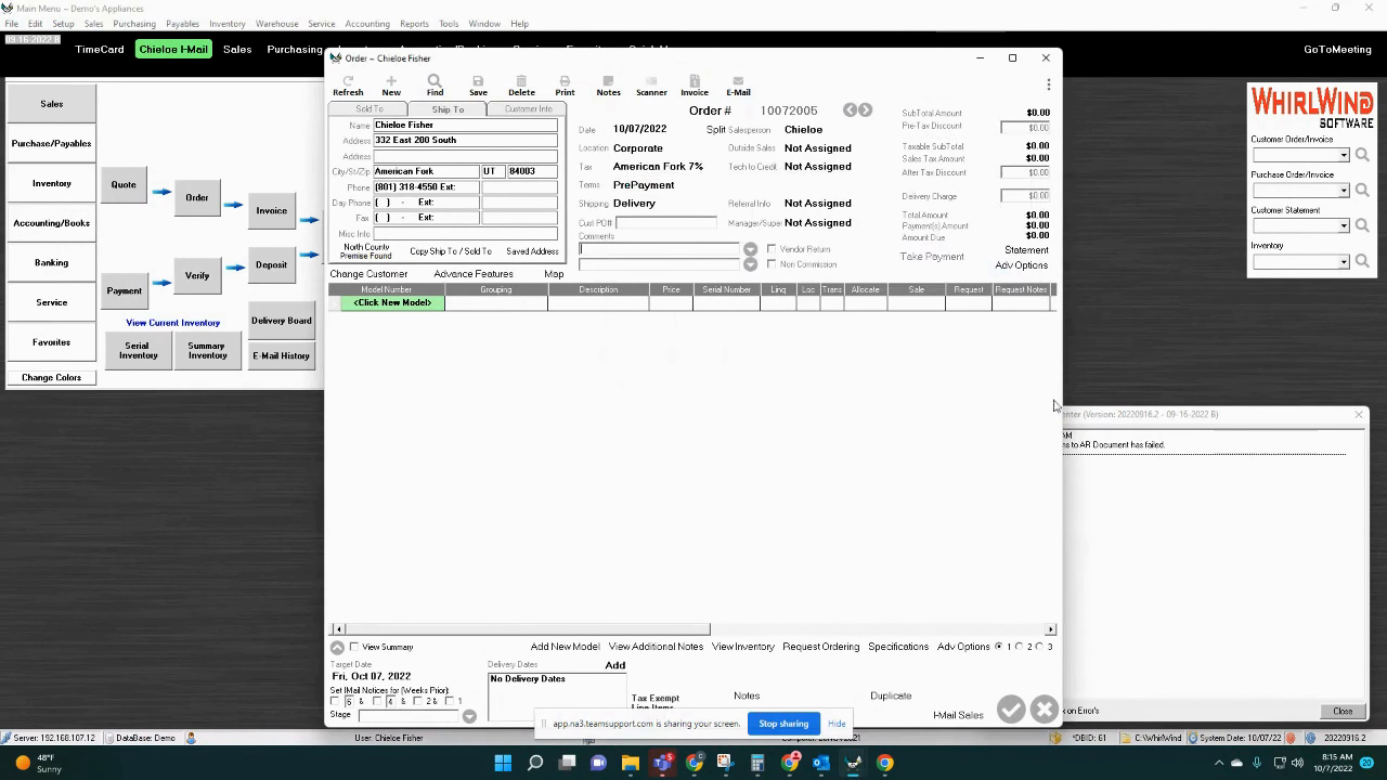
click(1358, 715)
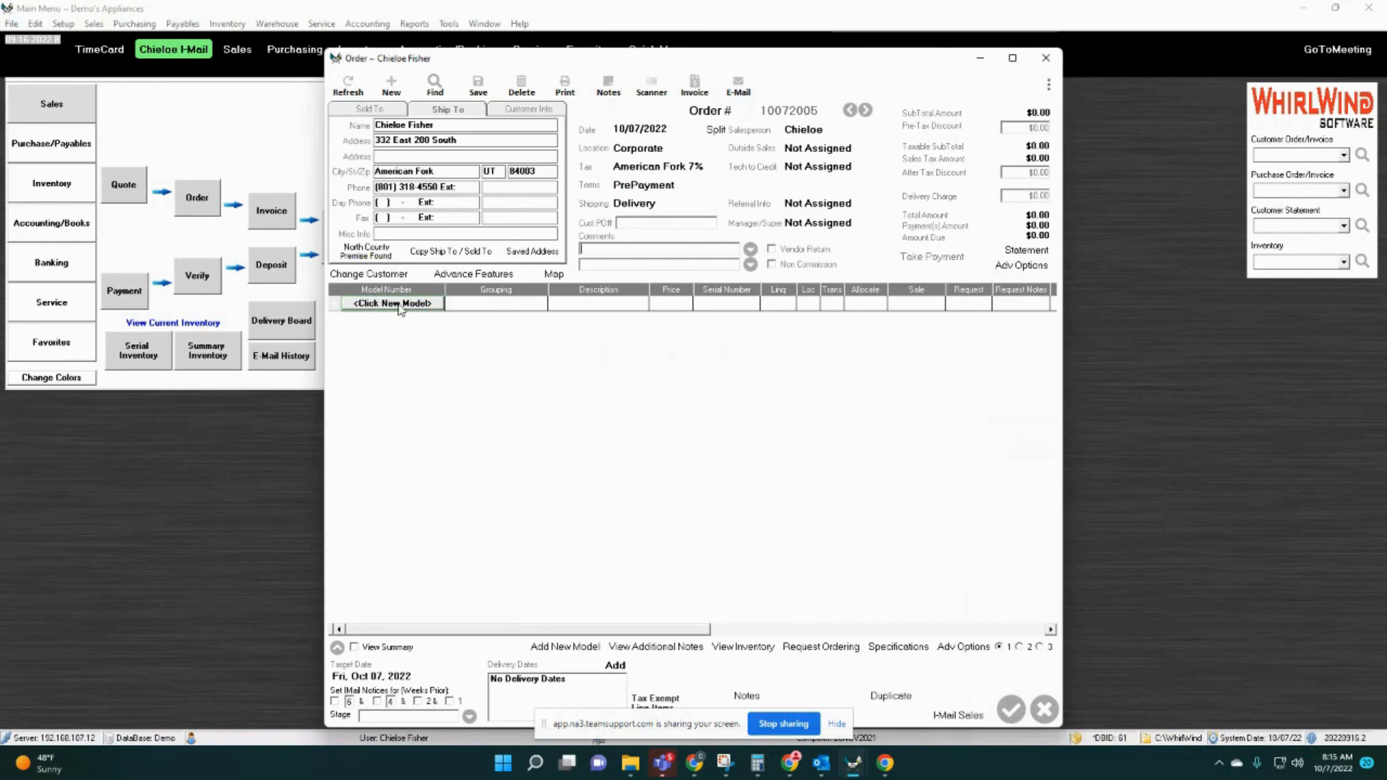
Search for models starting with "wed" and add one WED4616FW dryer to the order.
click(398, 302)
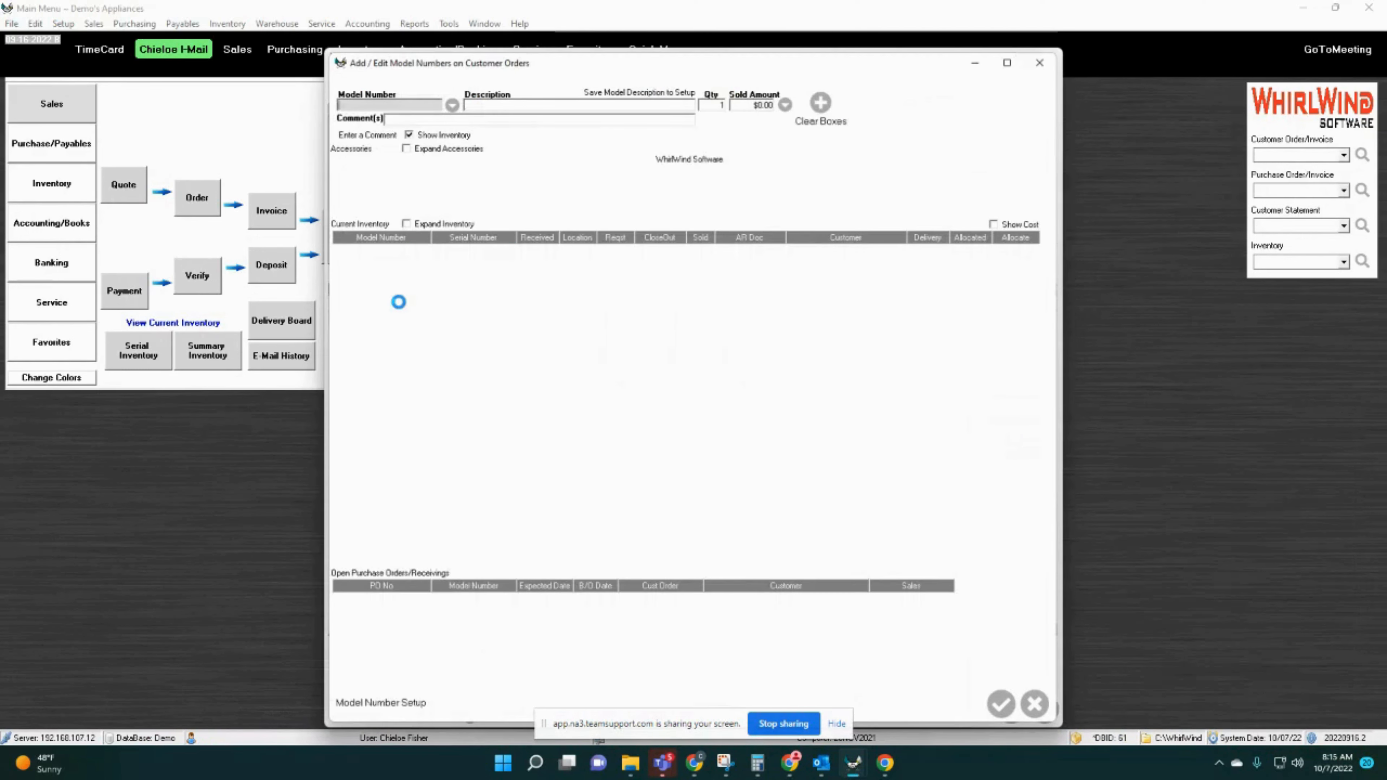
text(wed)
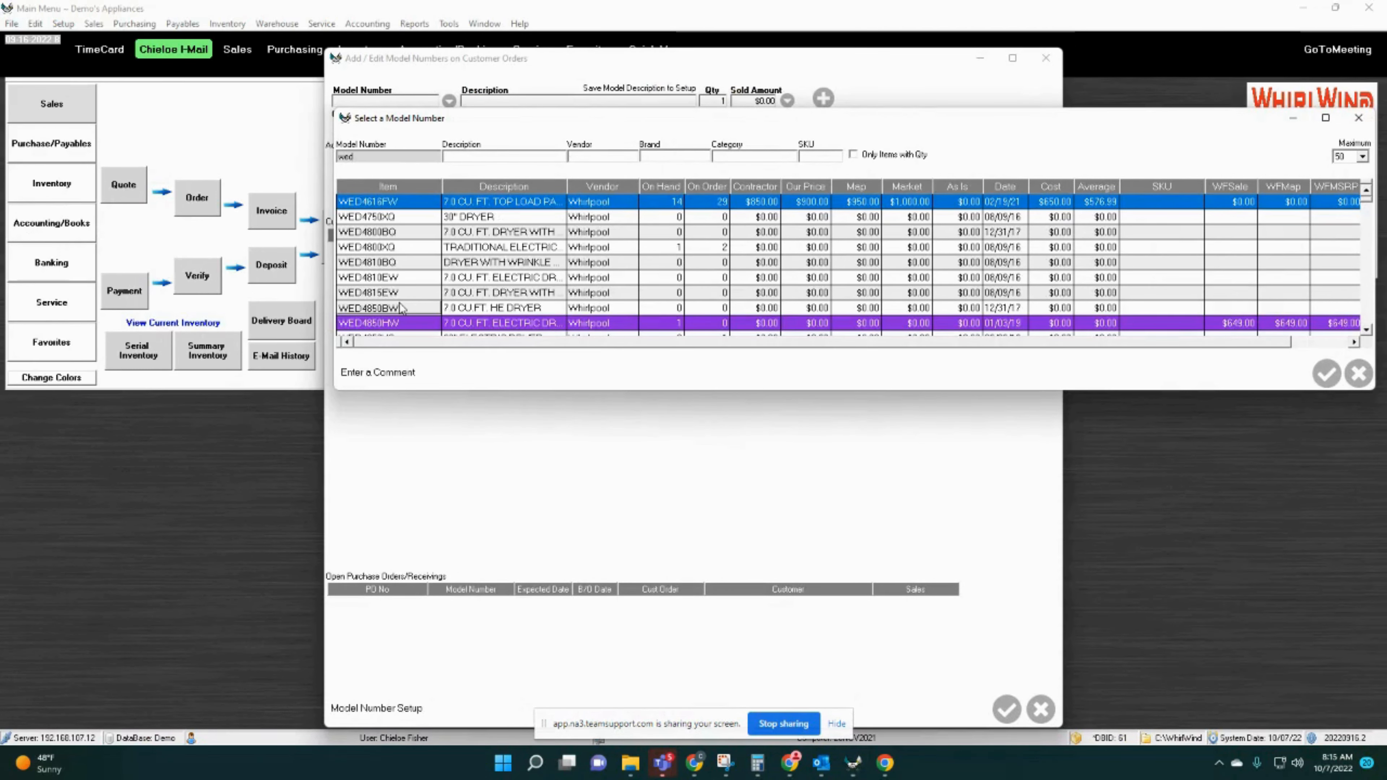
key(Return)
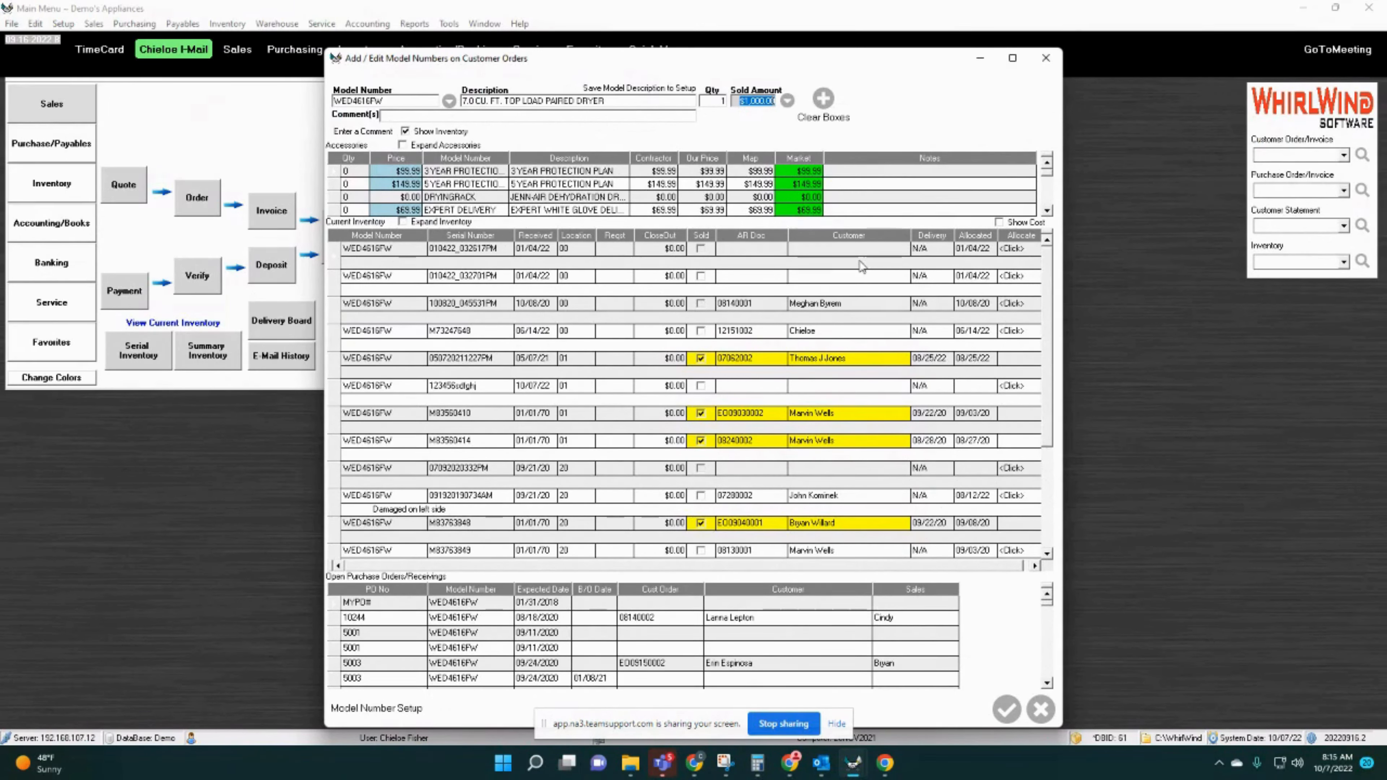
click(823, 101)
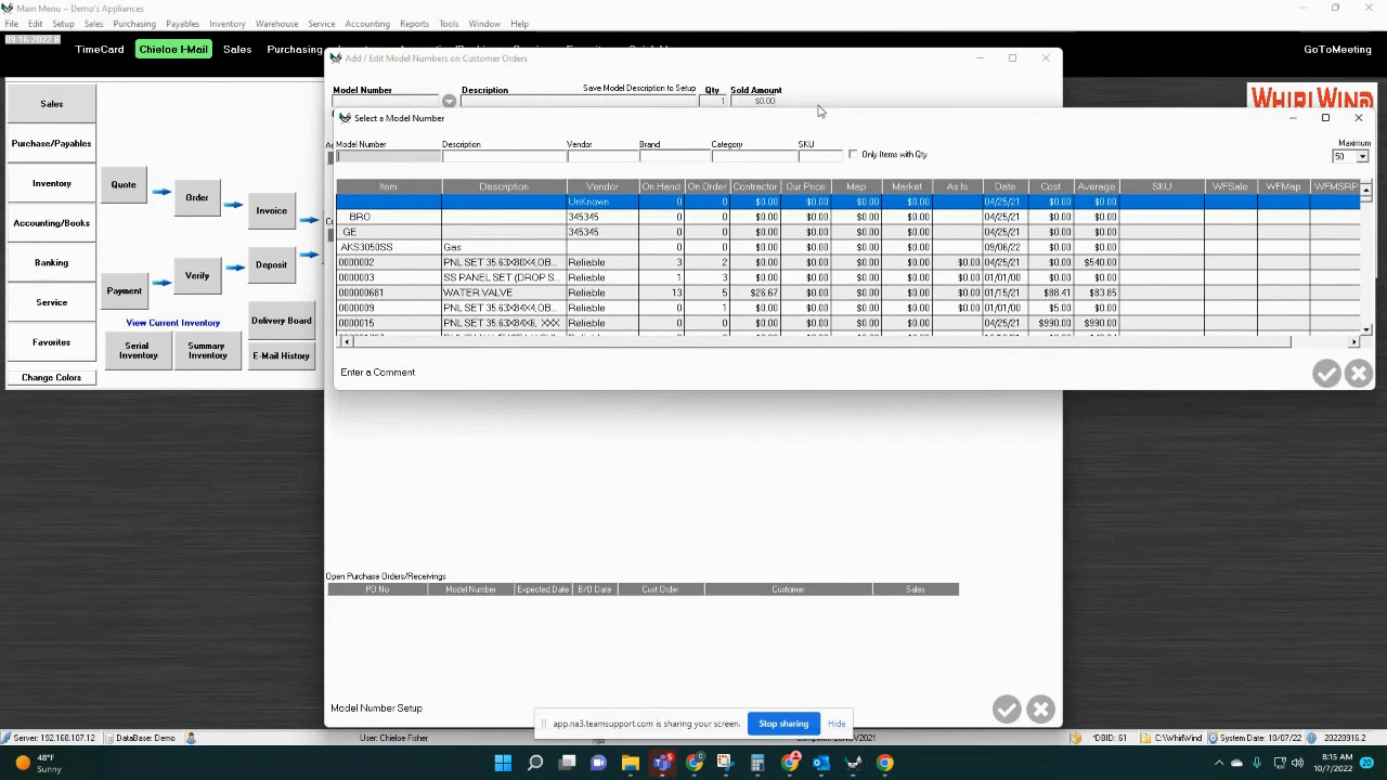
Add one WTW2000HW washer with the Expert Delivery and Haul Away accessories, and return to the order.
text(wtw)
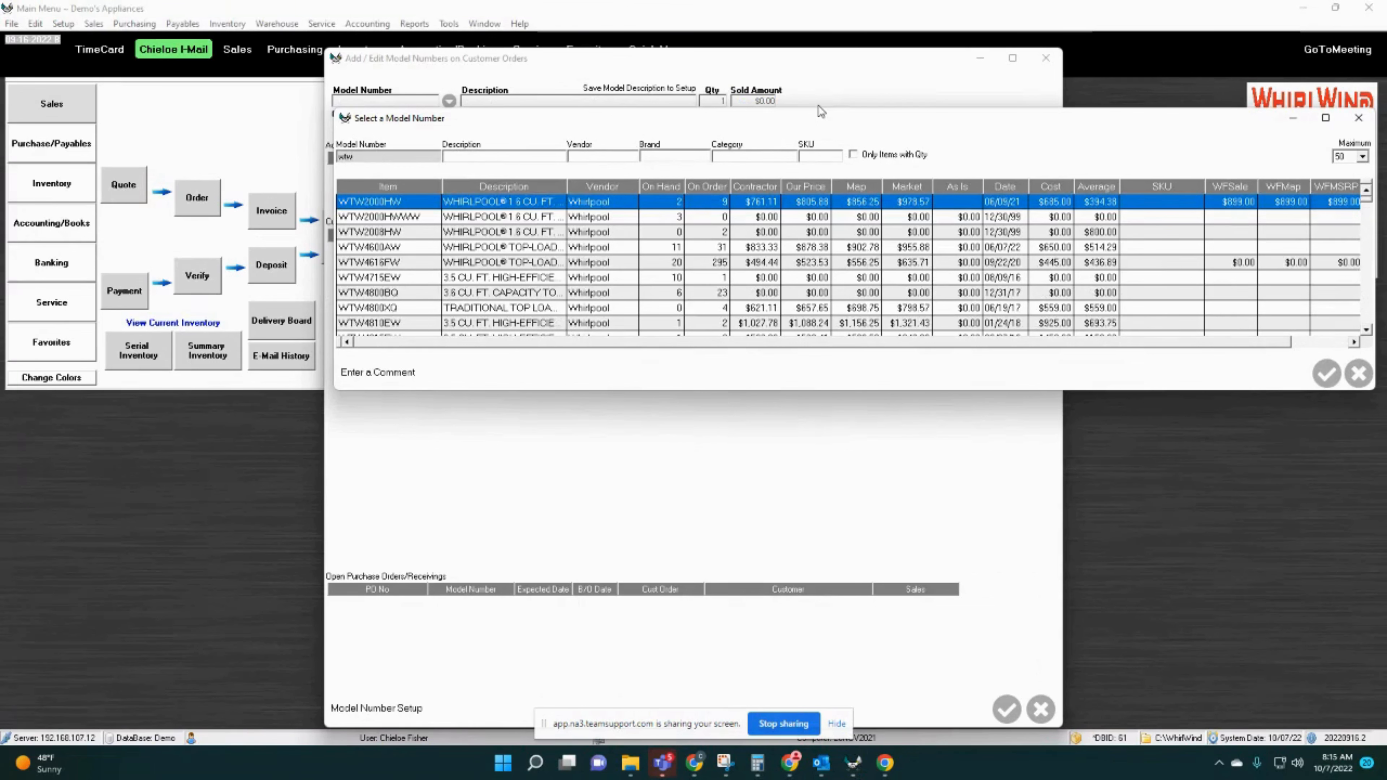
key(Return)
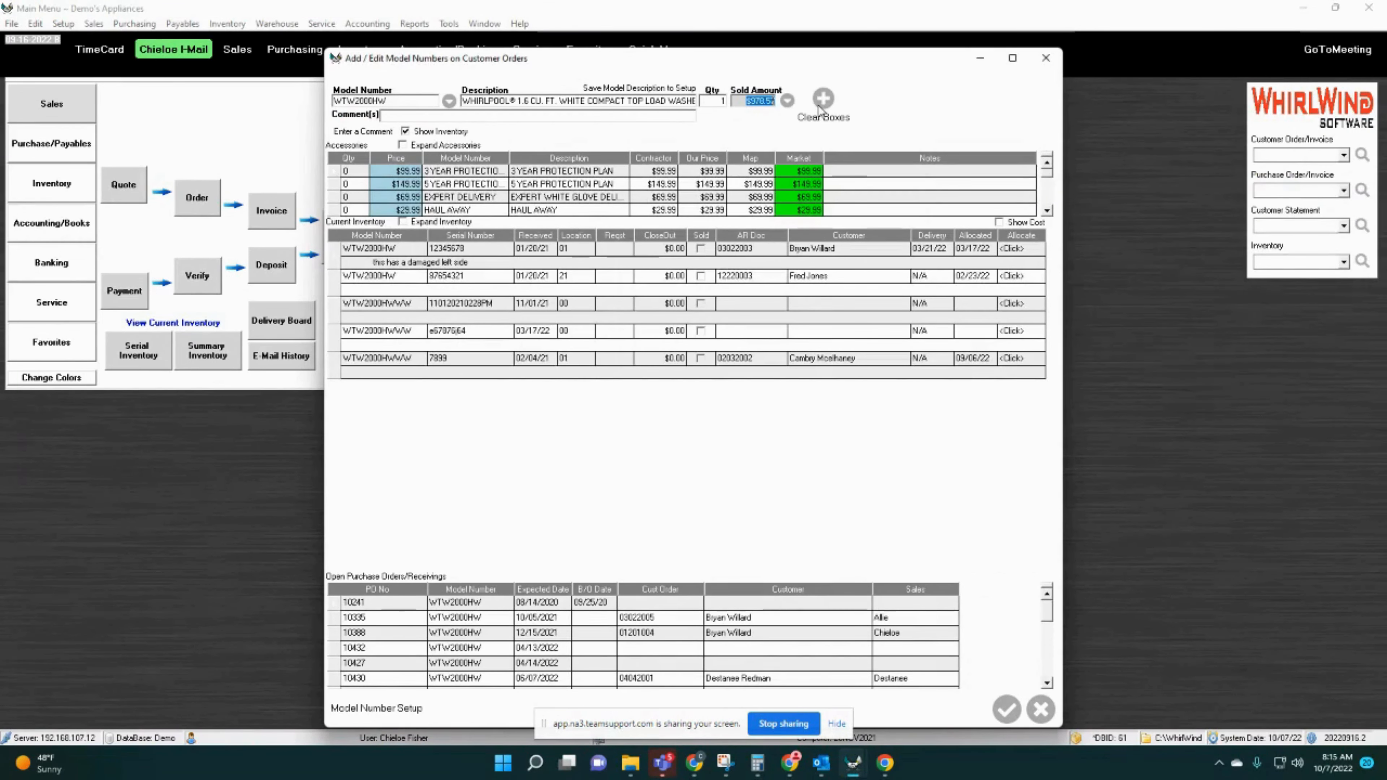
double_click(443, 200)
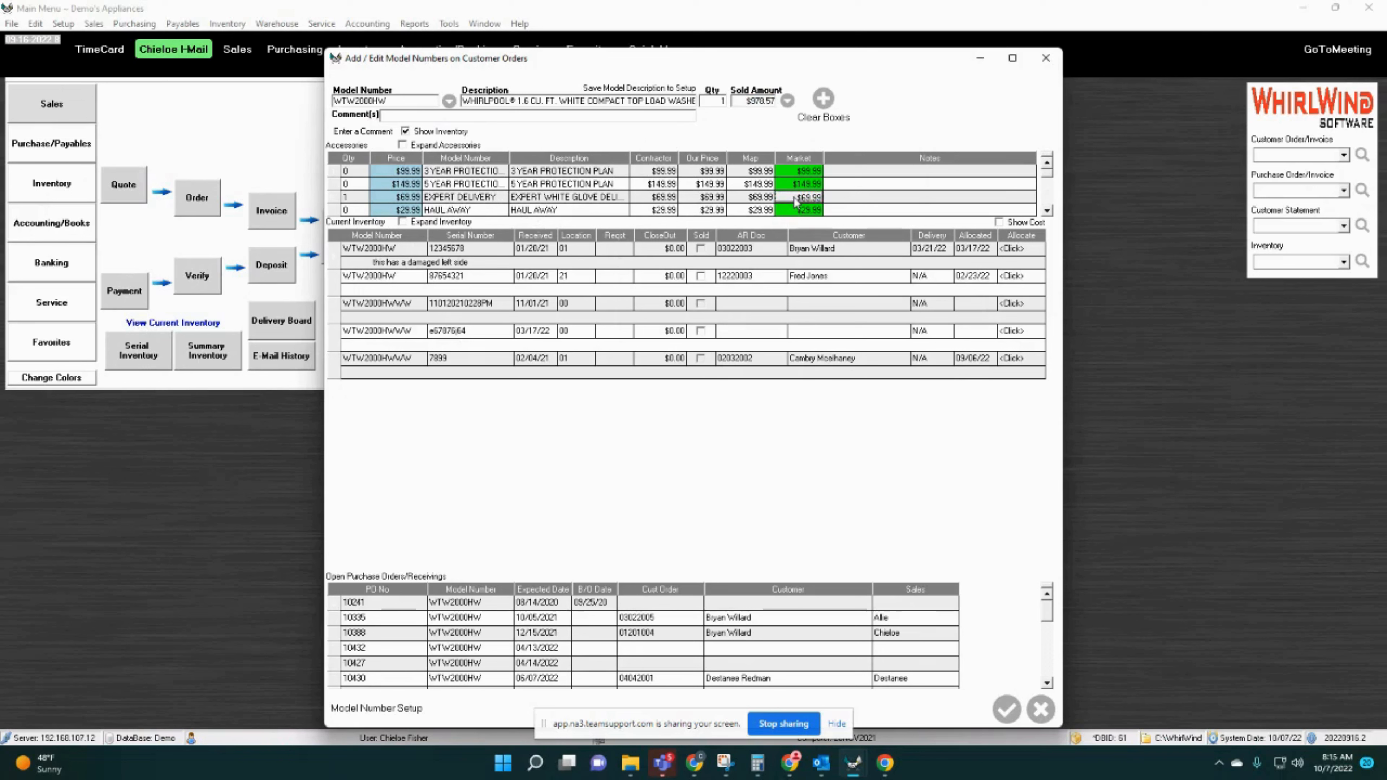
double_click(798, 211)
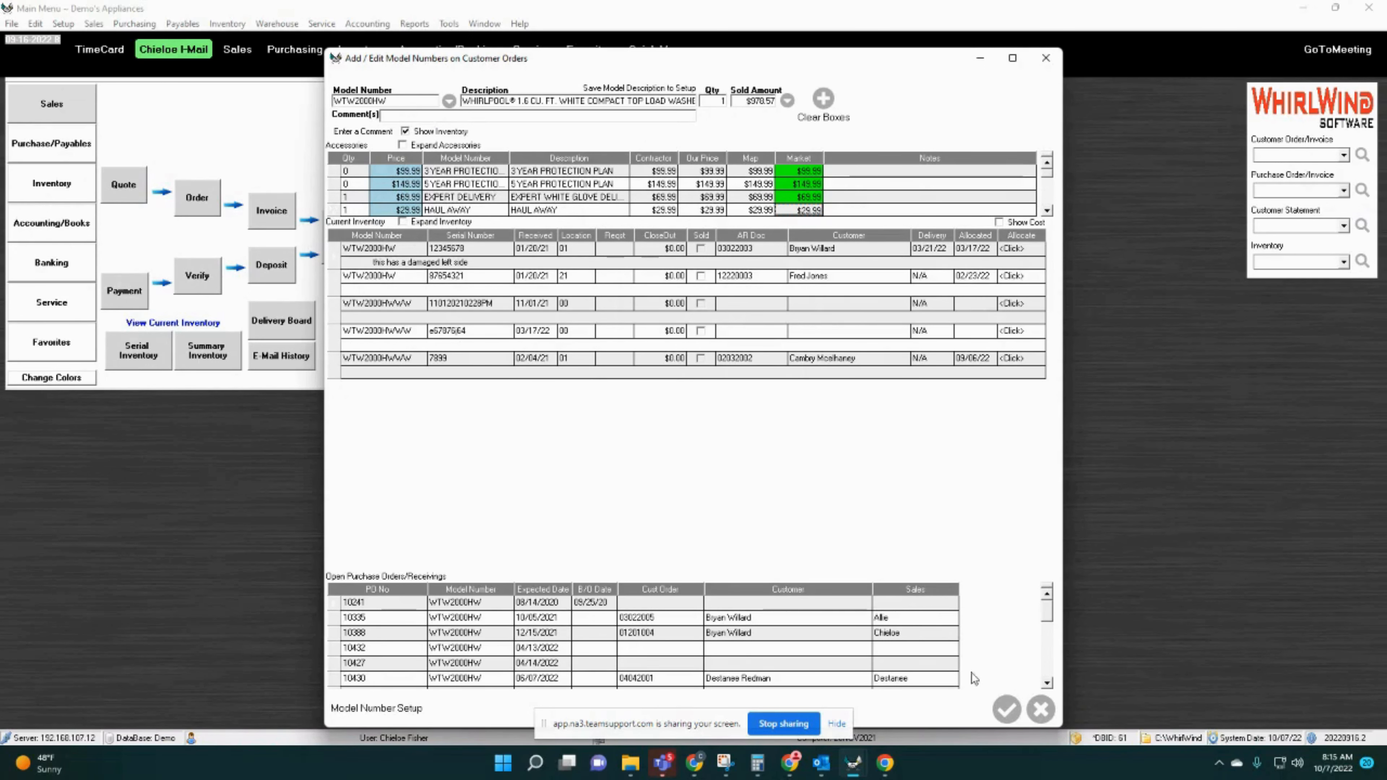
click(1007, 709)
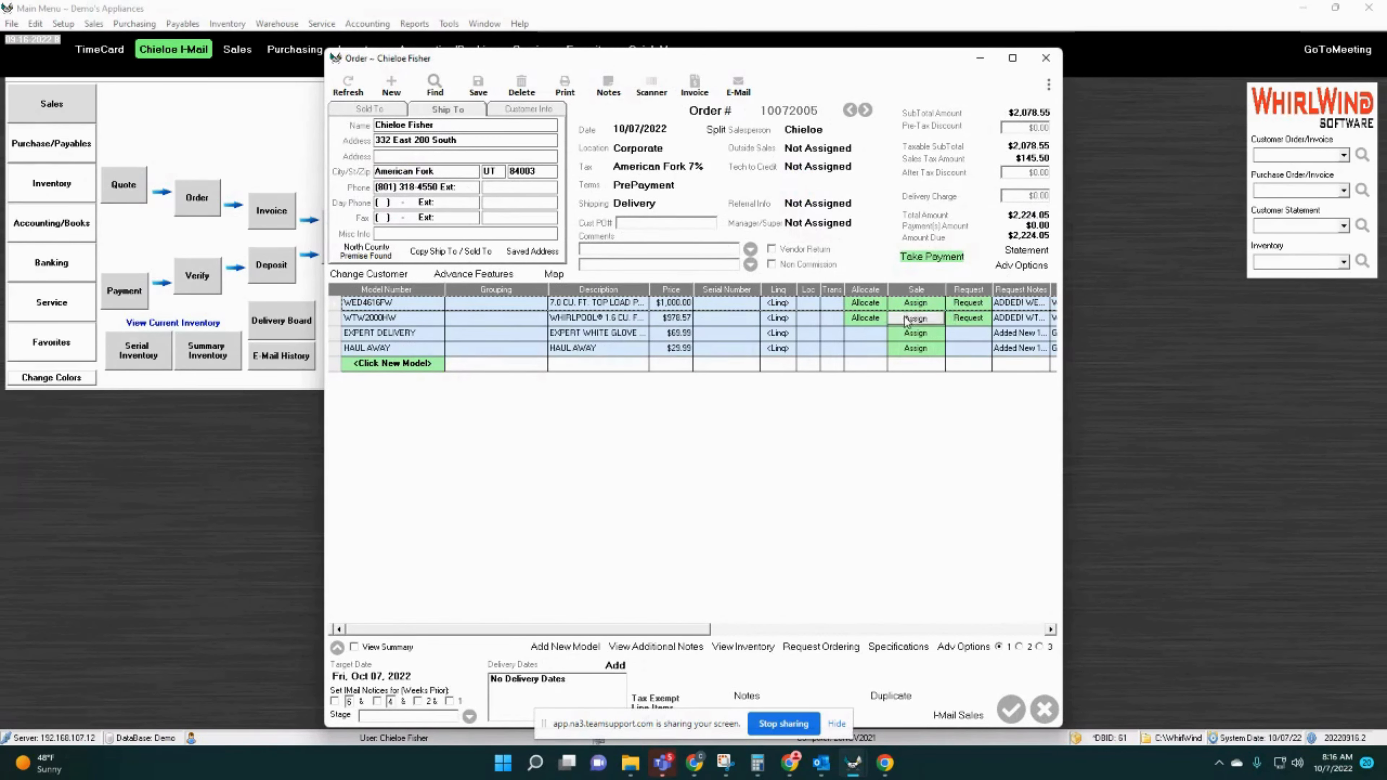
Allocate serial 010422_032617PM to the WED4616FW line, and check the WTW2000HW serials without allocating one.
click(868, 303)
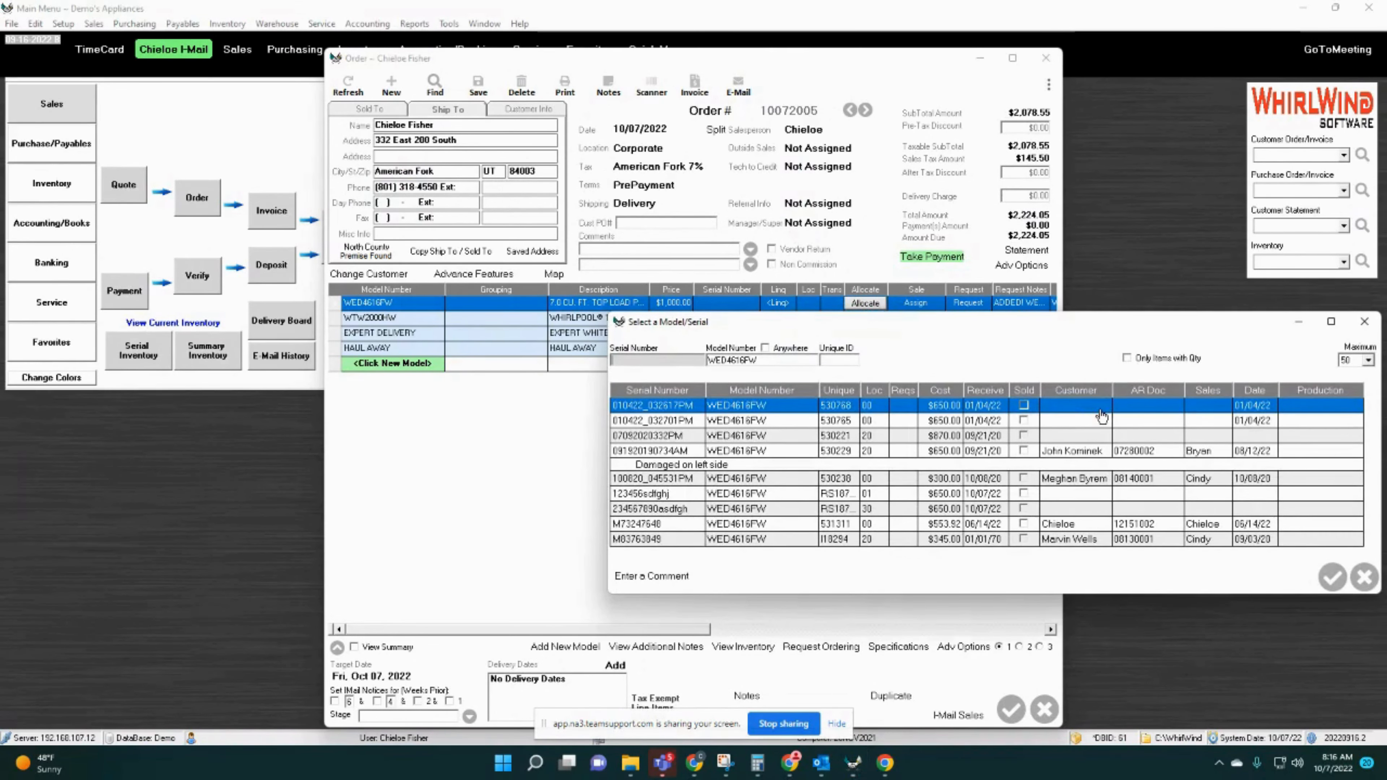
click(1331, 579)
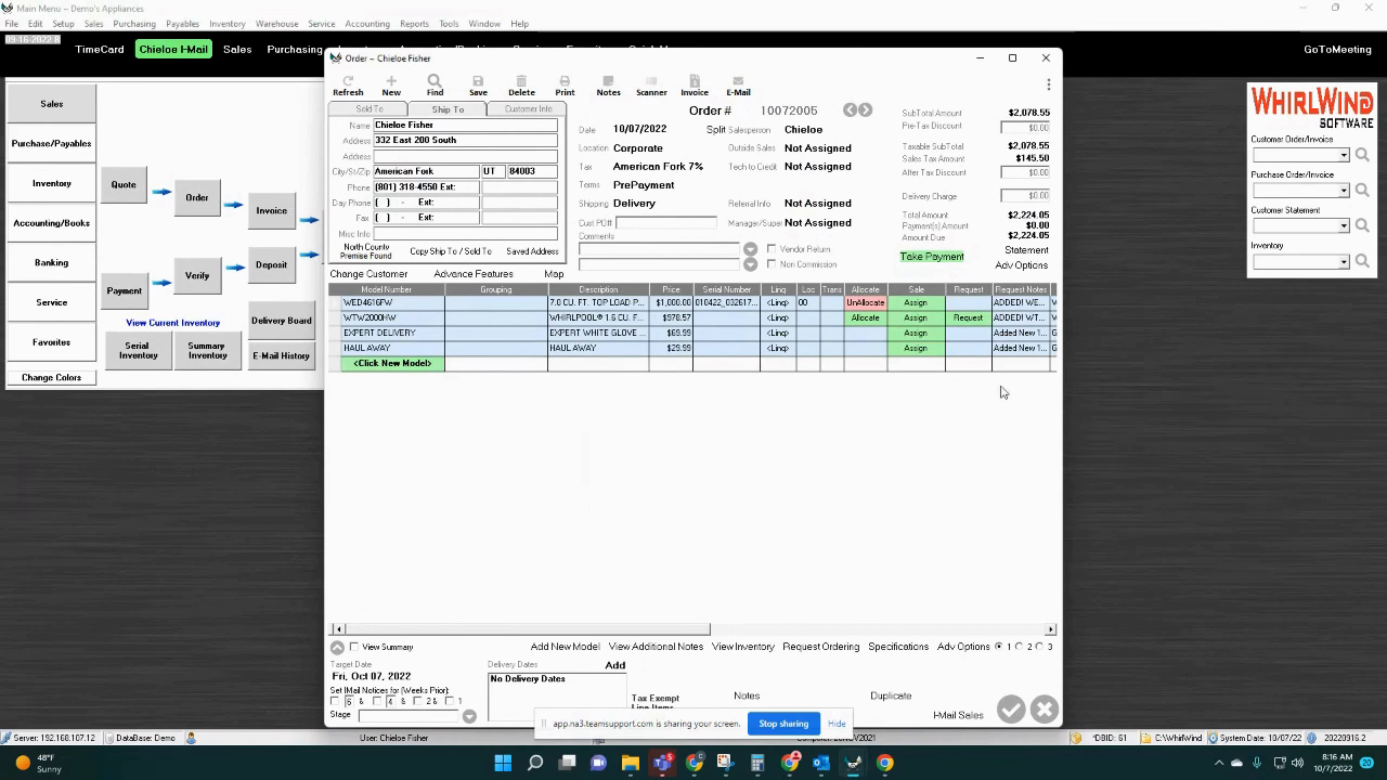
click(866, 319)
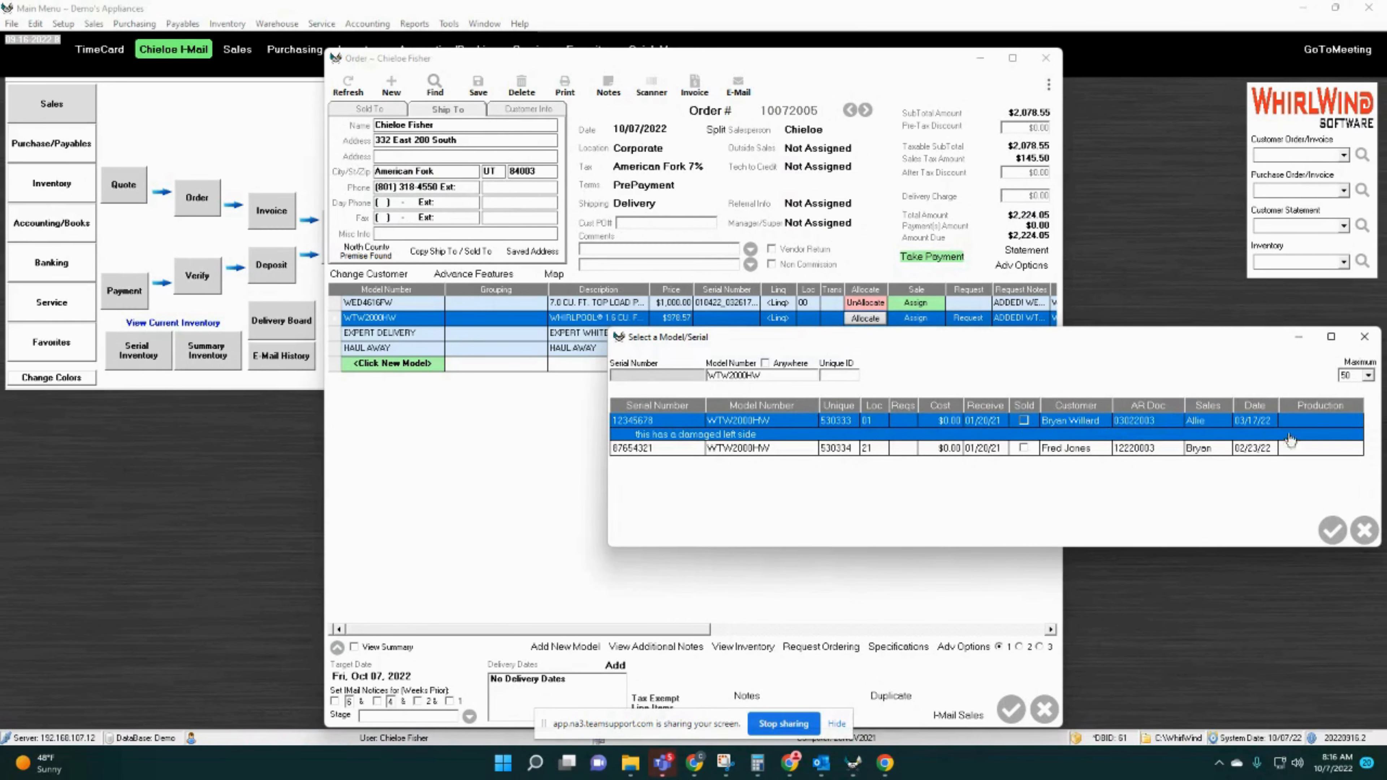
click(1365, 531)
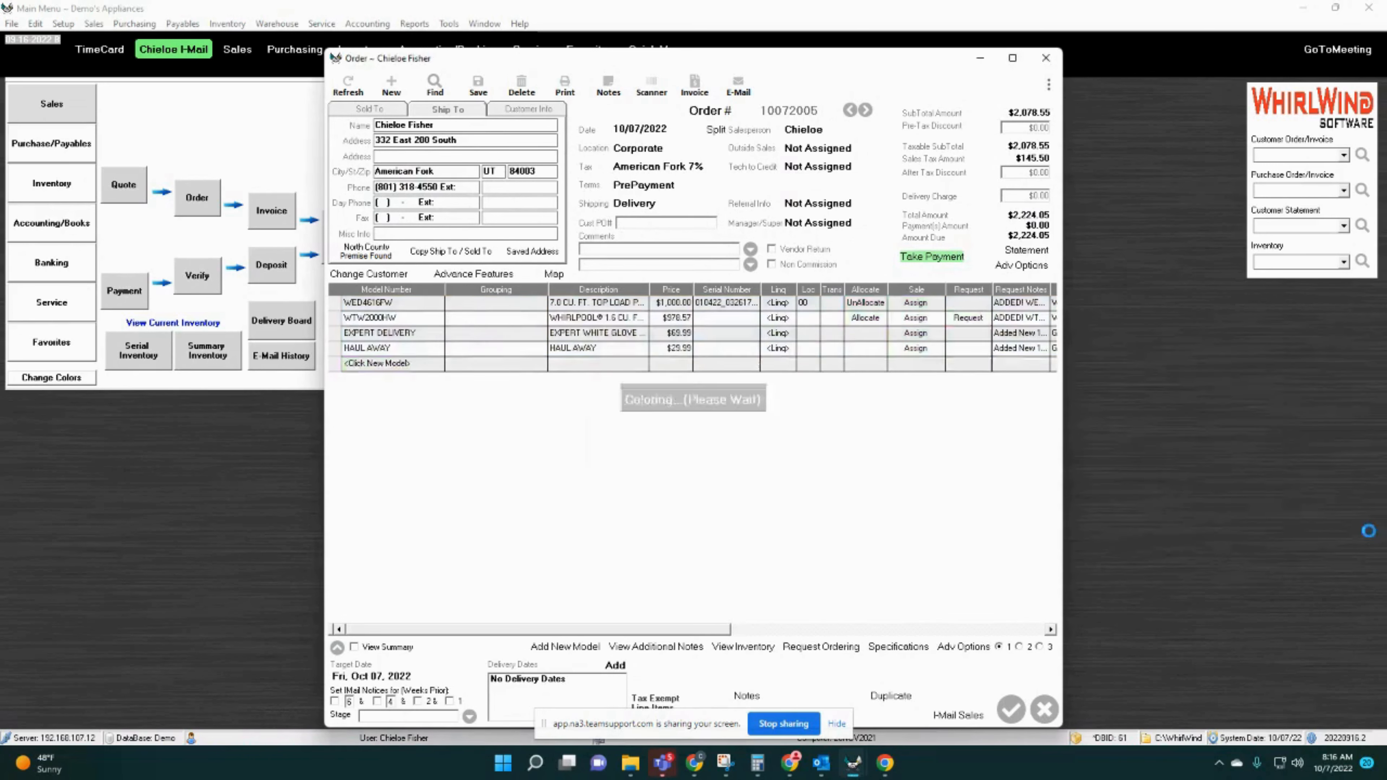
Put the WTW2000HW line on request without a comment and accept the order.
click(968, 318)
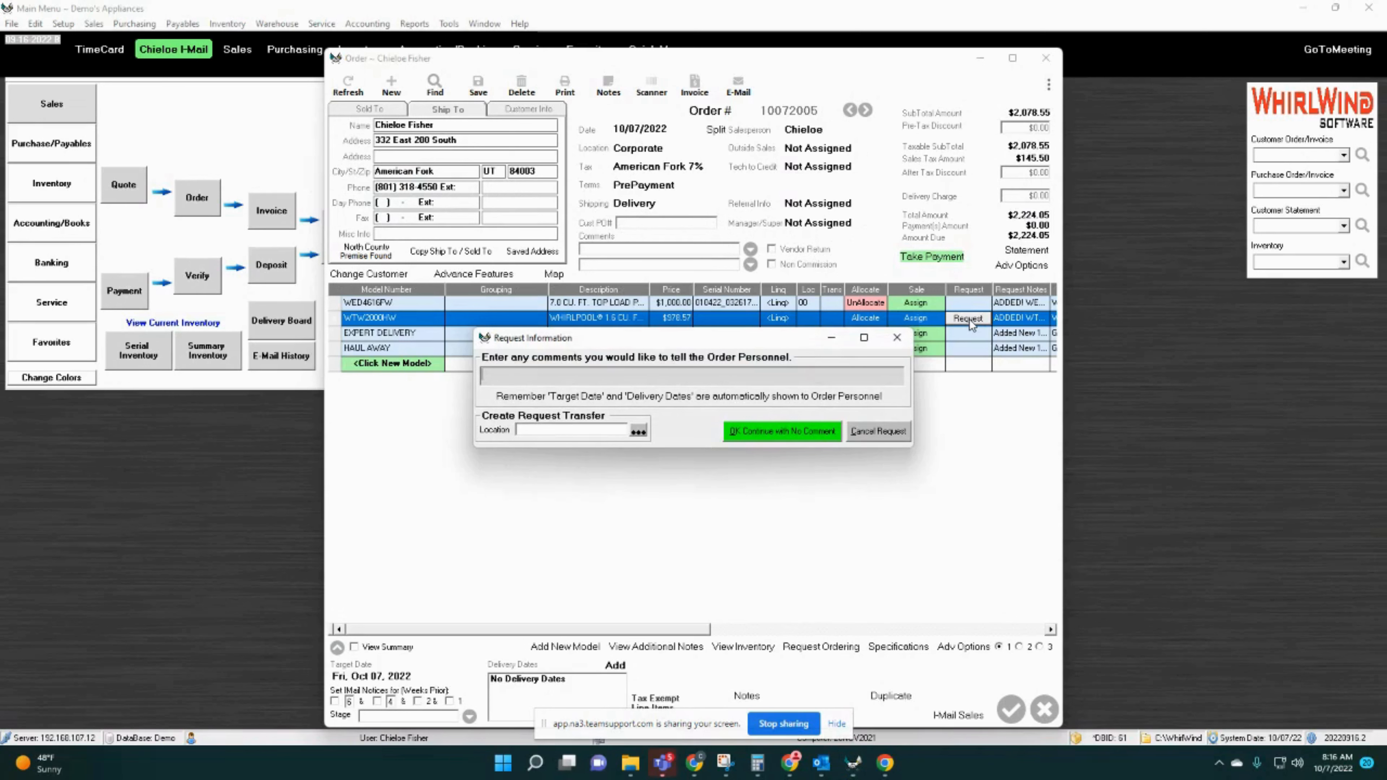
click(800, 434)
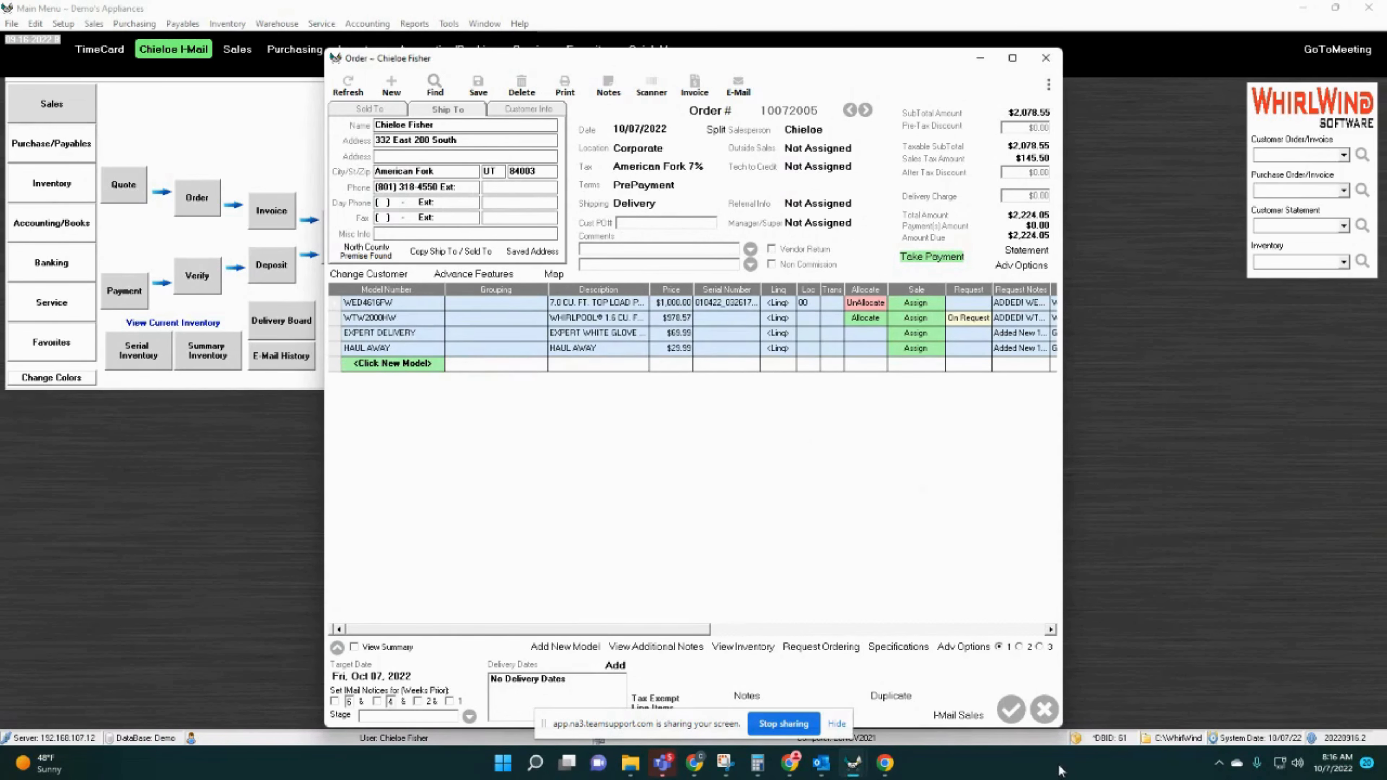
click(1019, 710)
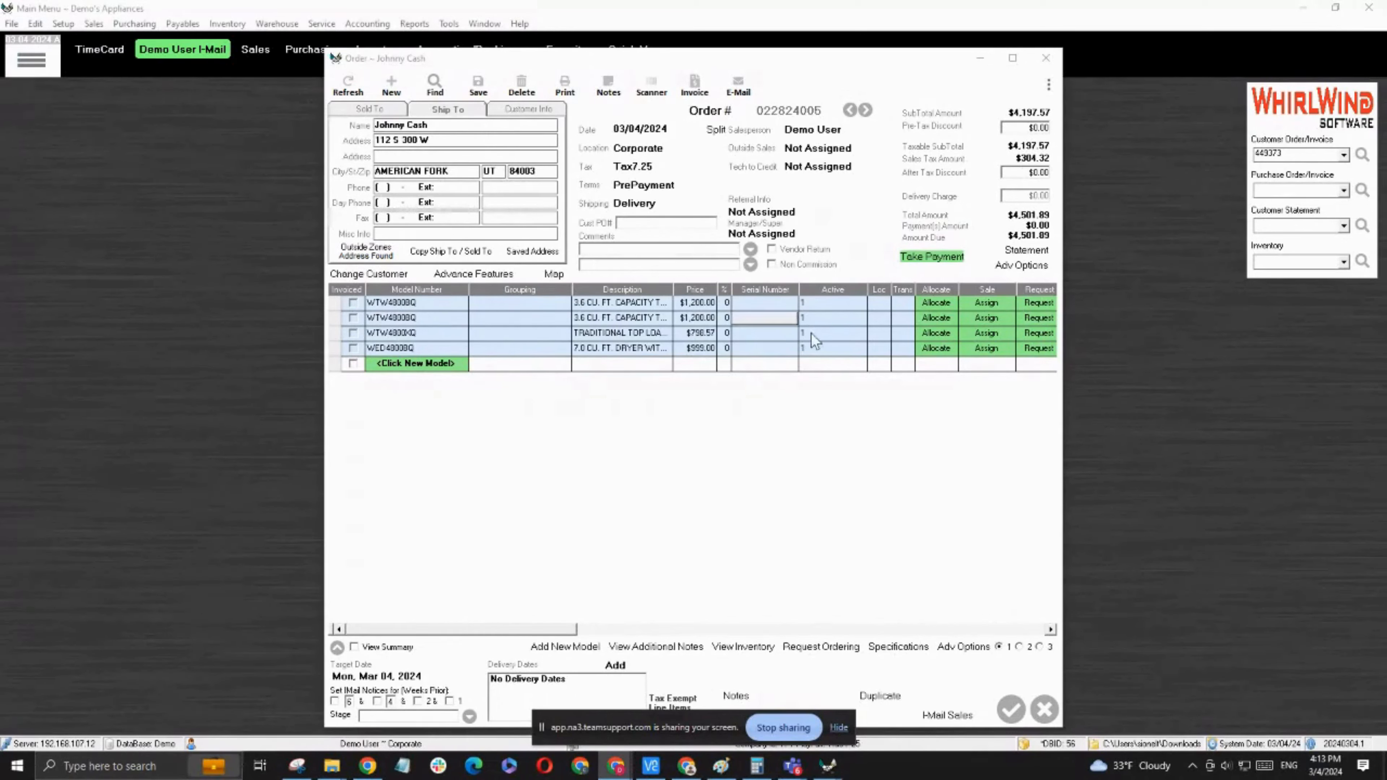
Try to allocate a serial to the first WTW4800BQ line by filtering for 014, declining the unit already allocated to another customer.
click(937, 302)
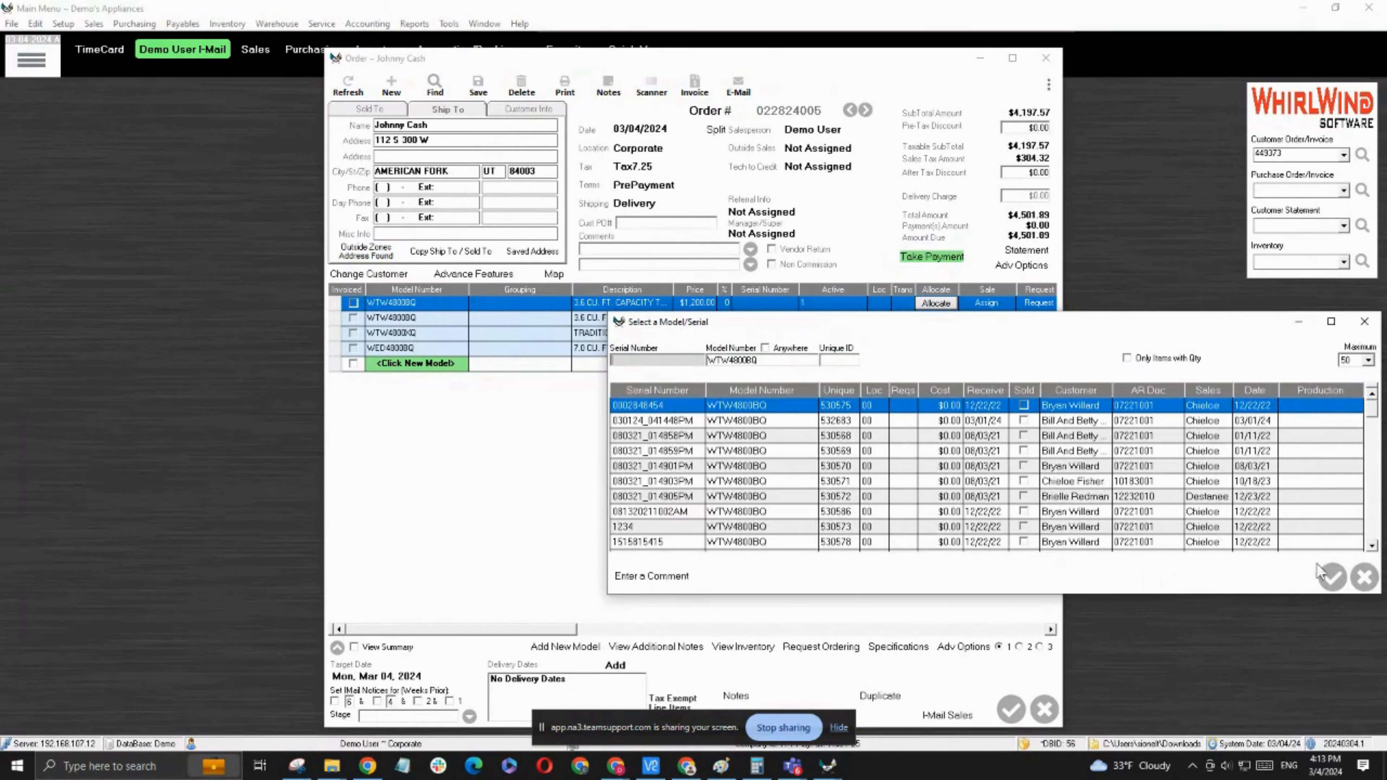
click(680, 467)
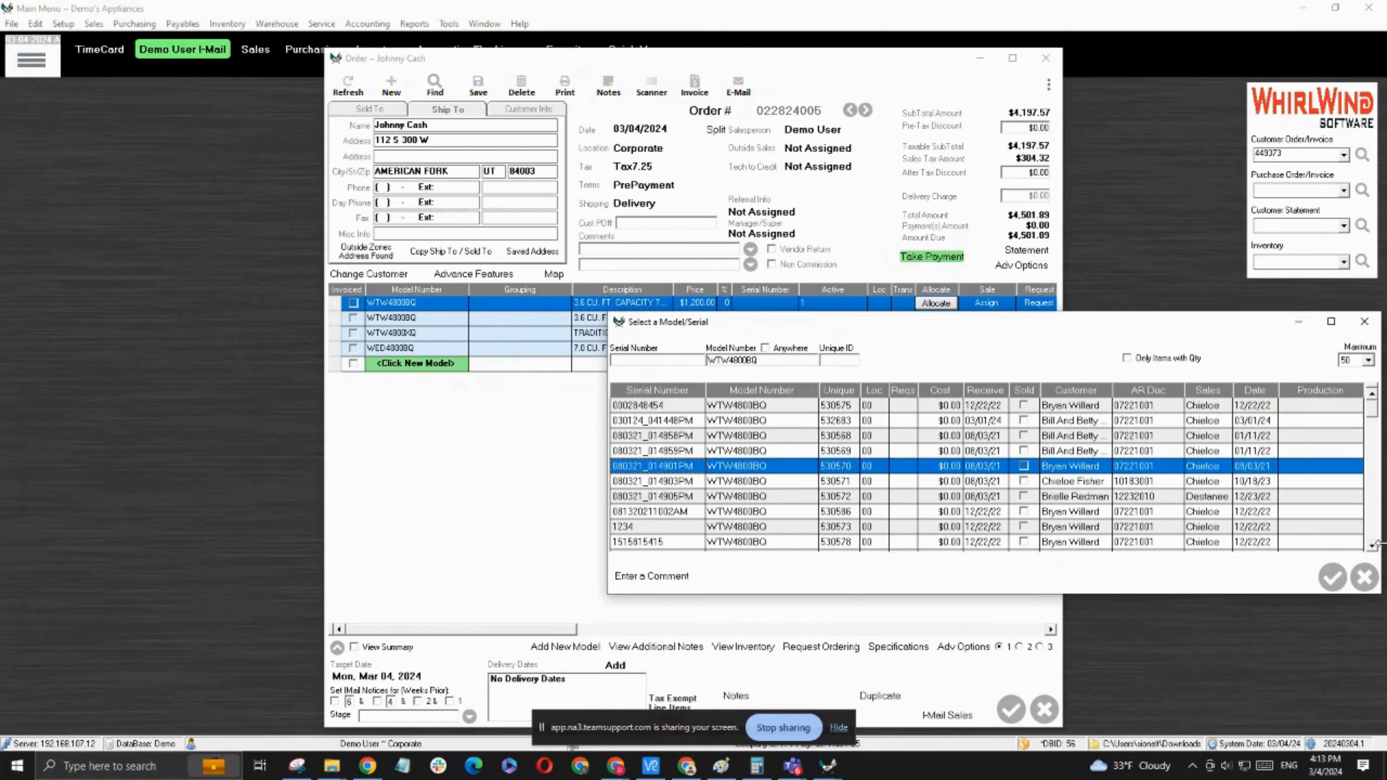
click(1371, 545)
click(1371, 546)
click(1371, 545)
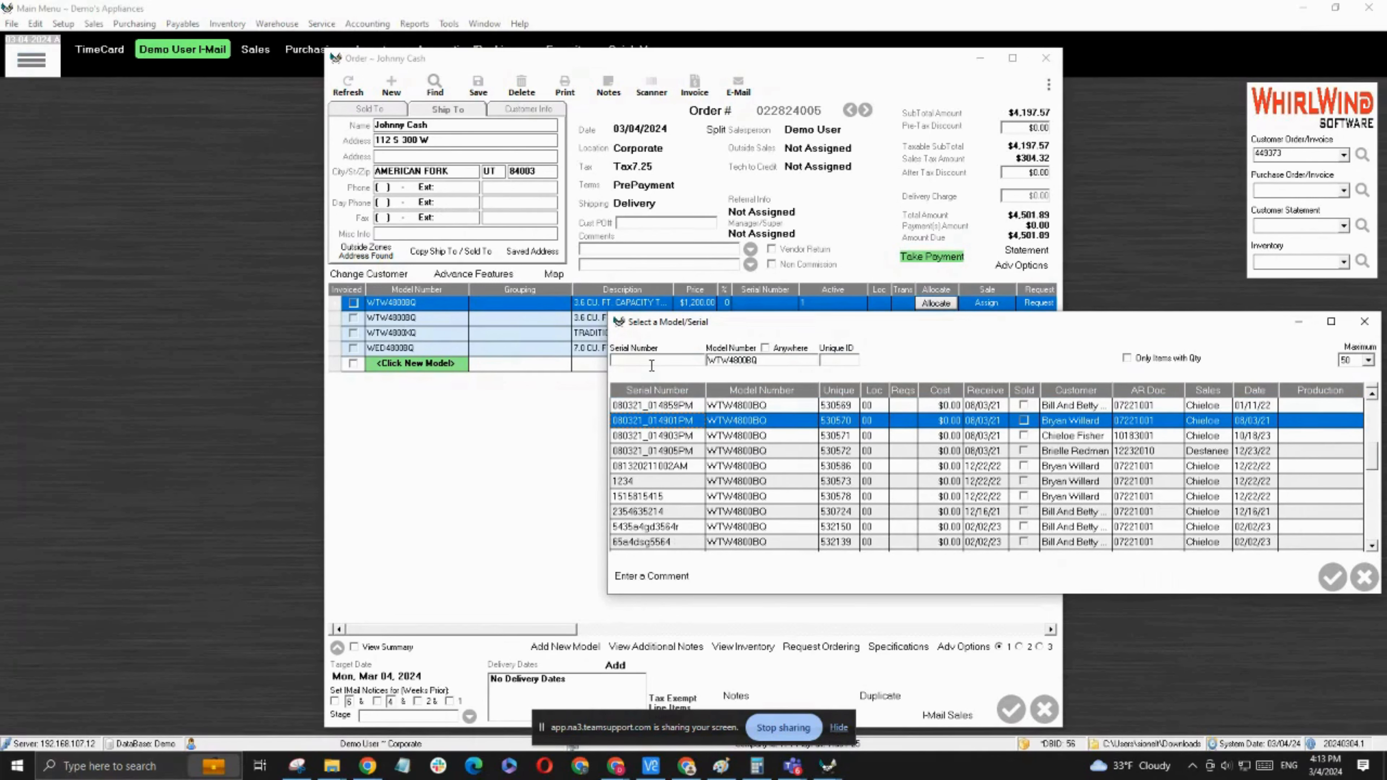
text(0)
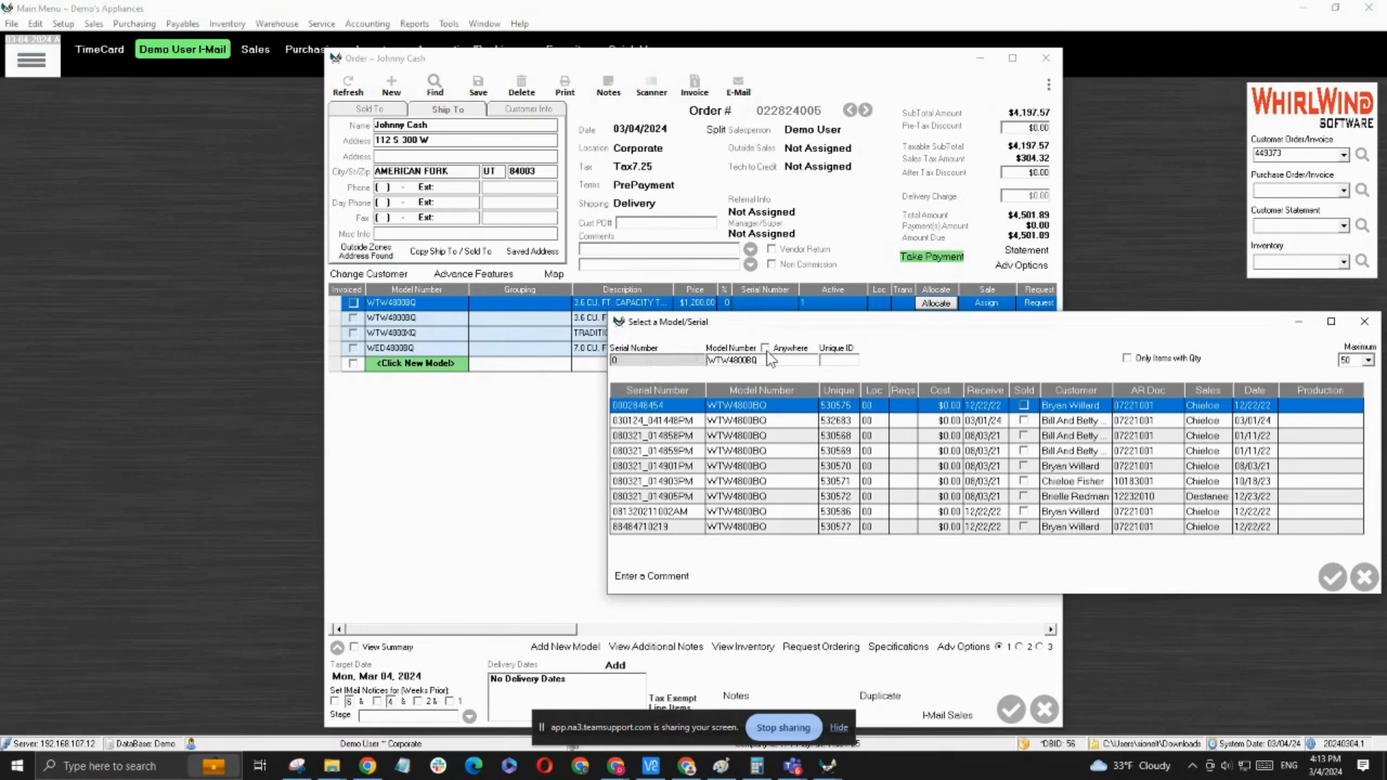
text(144)
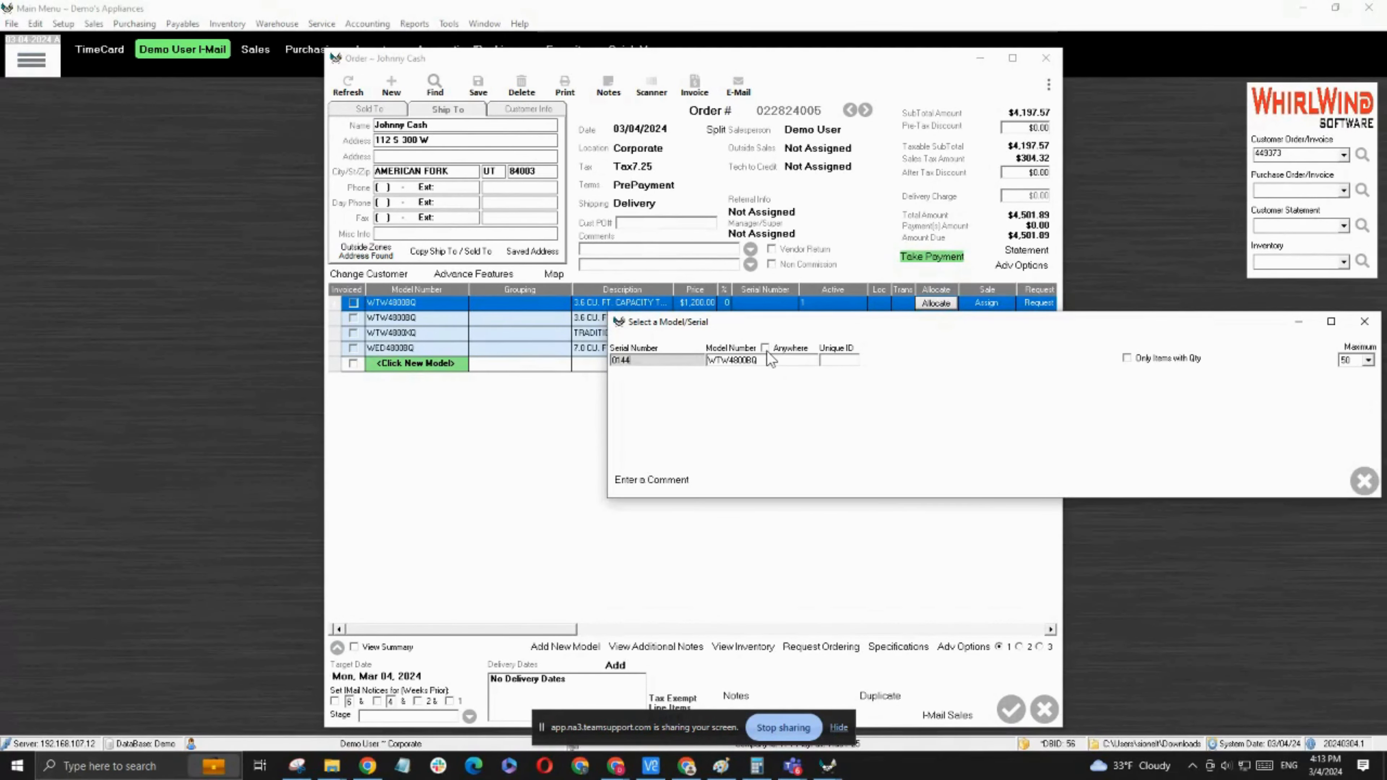
key(BackSpace)
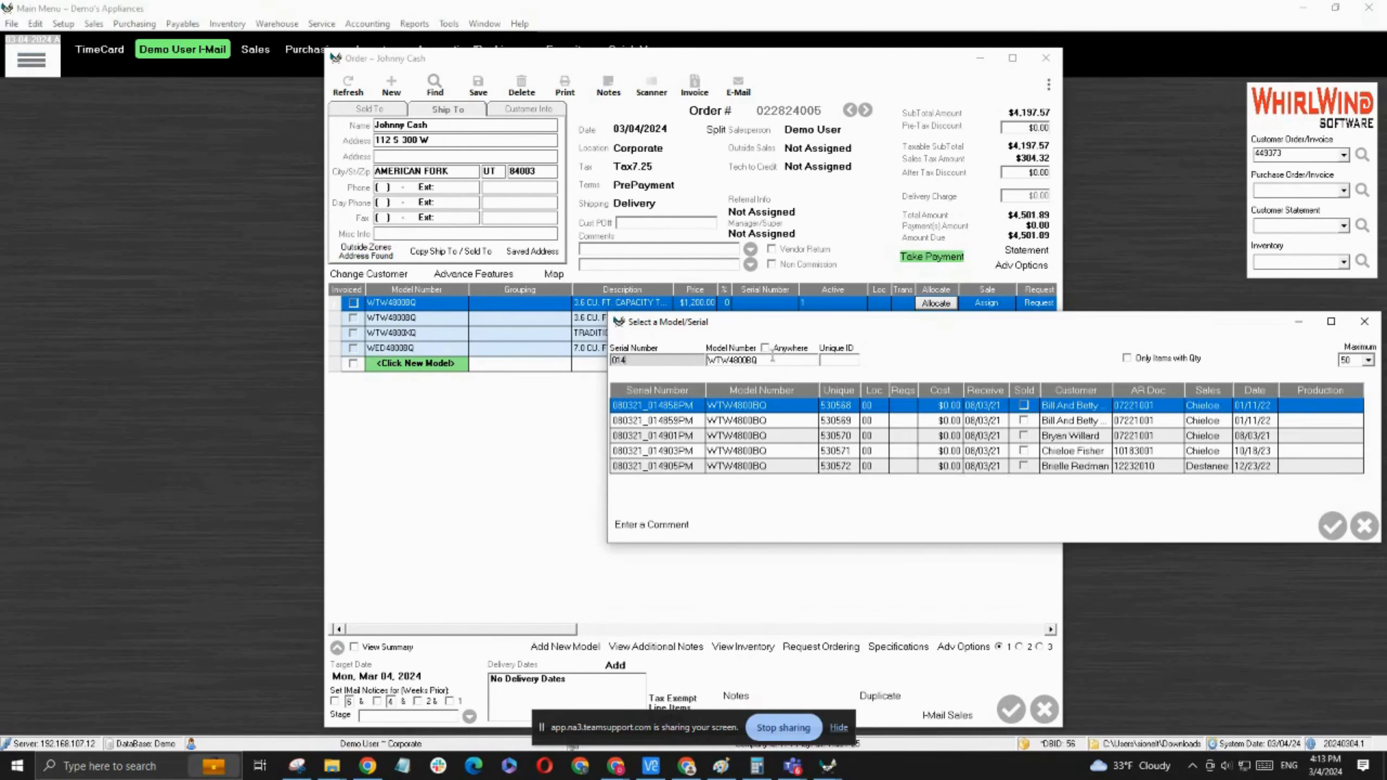
click(1330, 525)
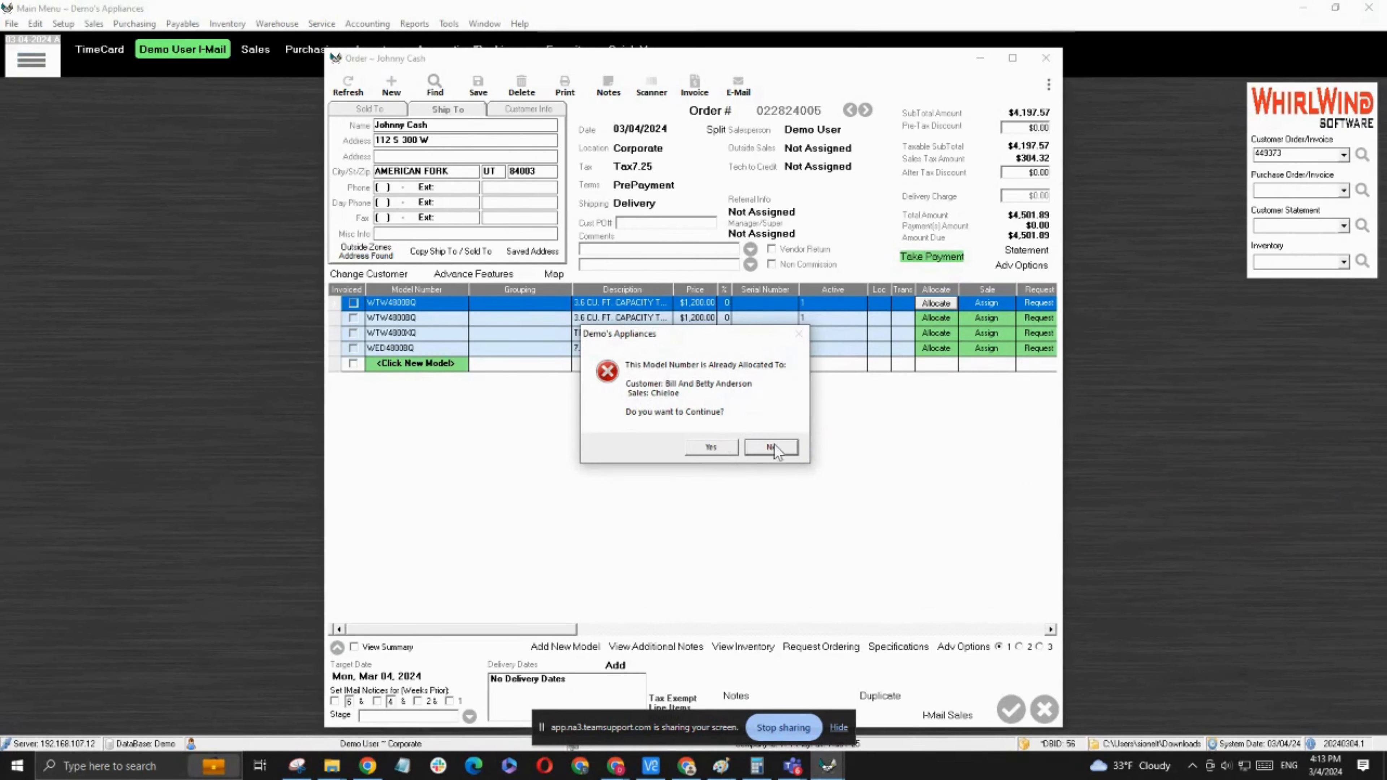
click(767, 450)
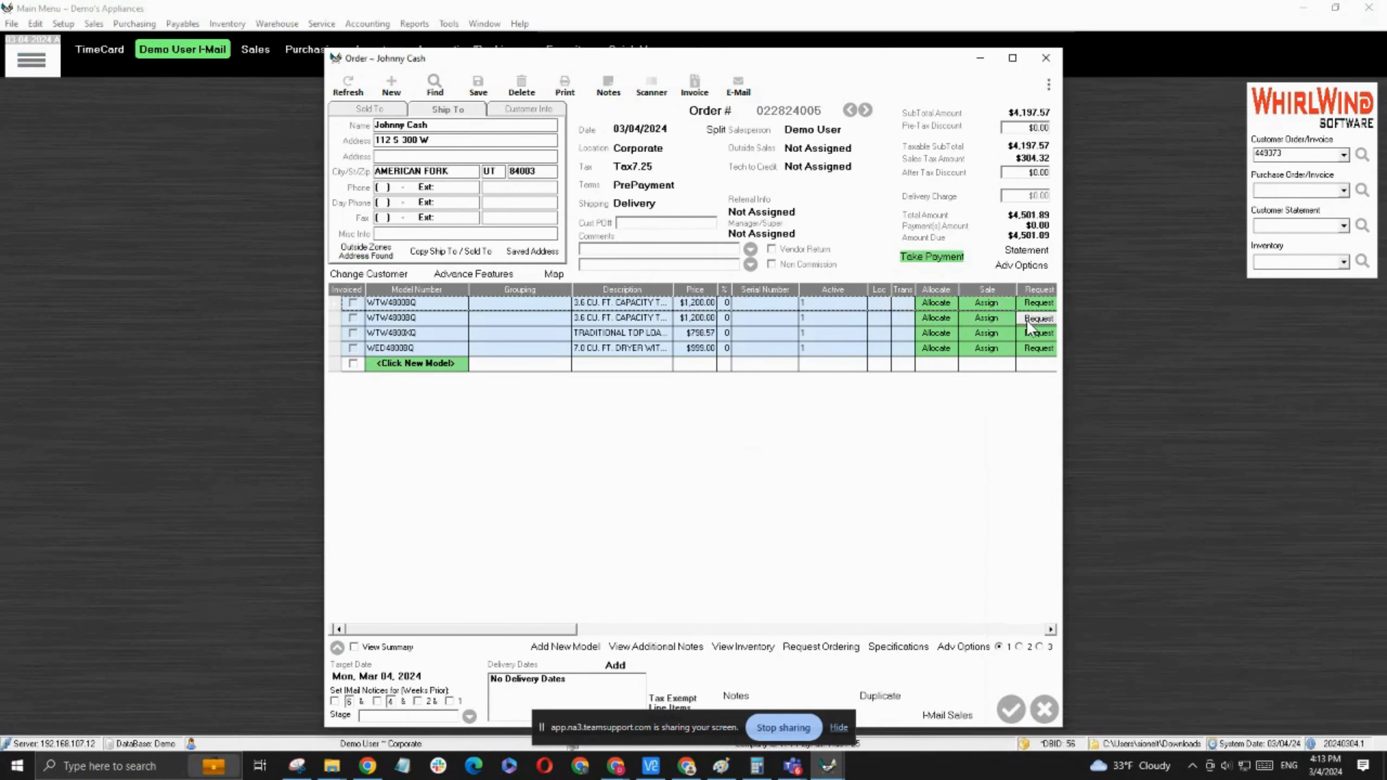
Put the first WTW4800BQ line on request with the comment "target date set but not needed immediately".
click(1036, 304)
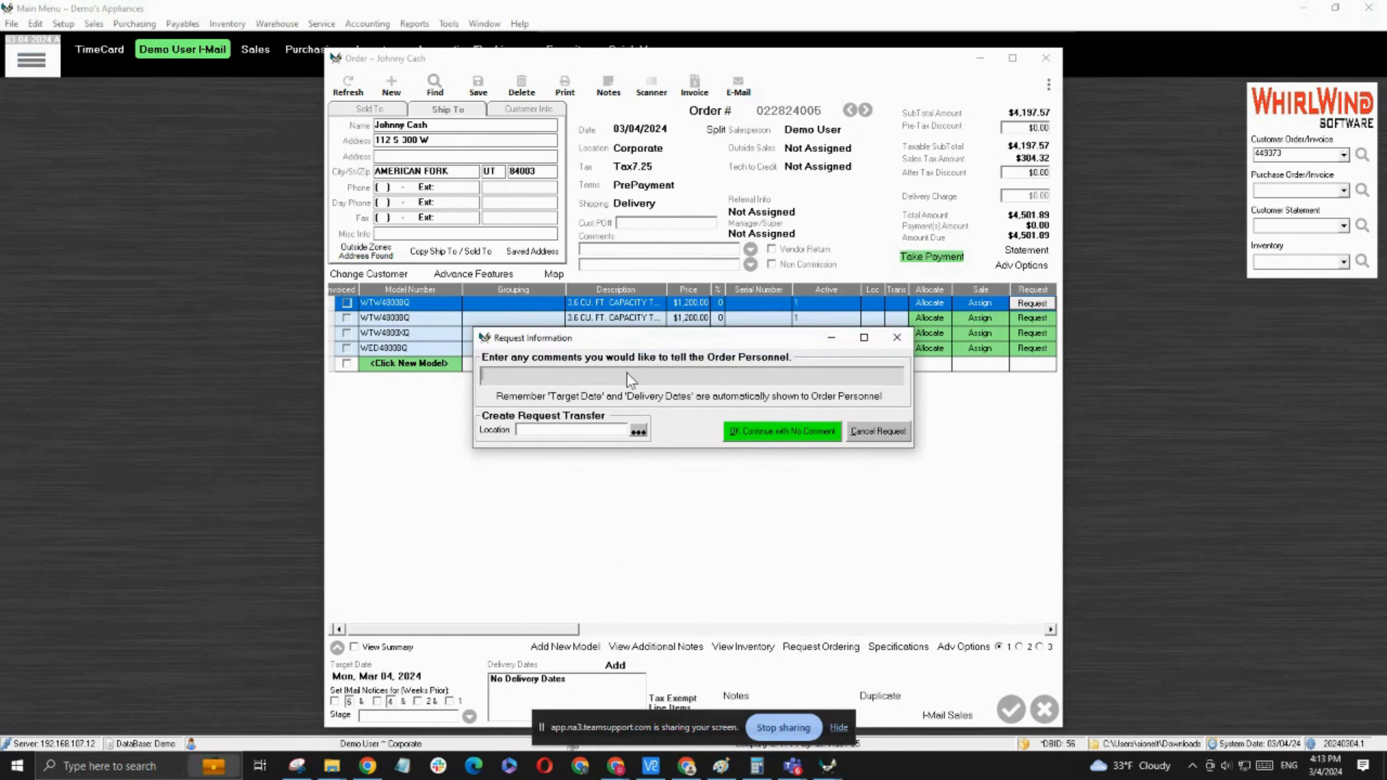
text(target date set but not needed)
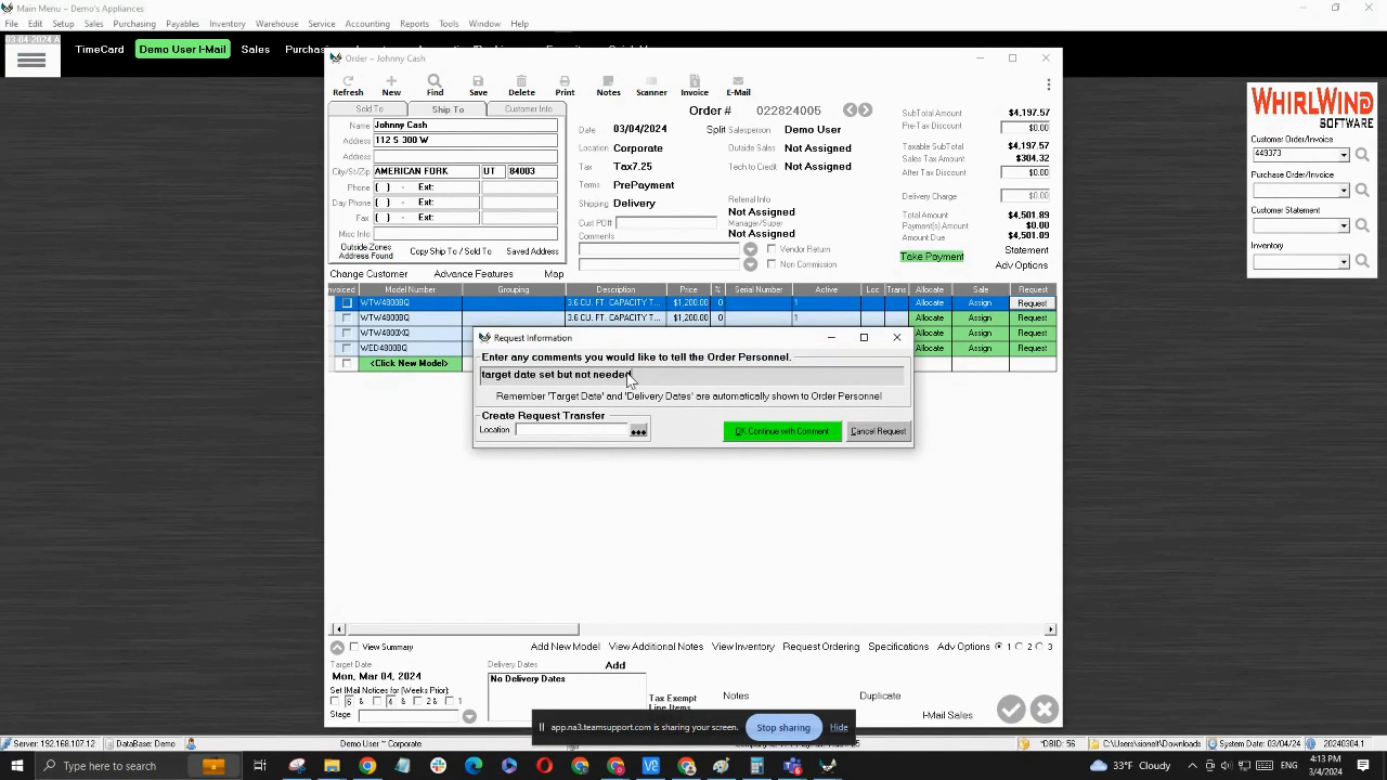
text( immediately)
click(770, 431)
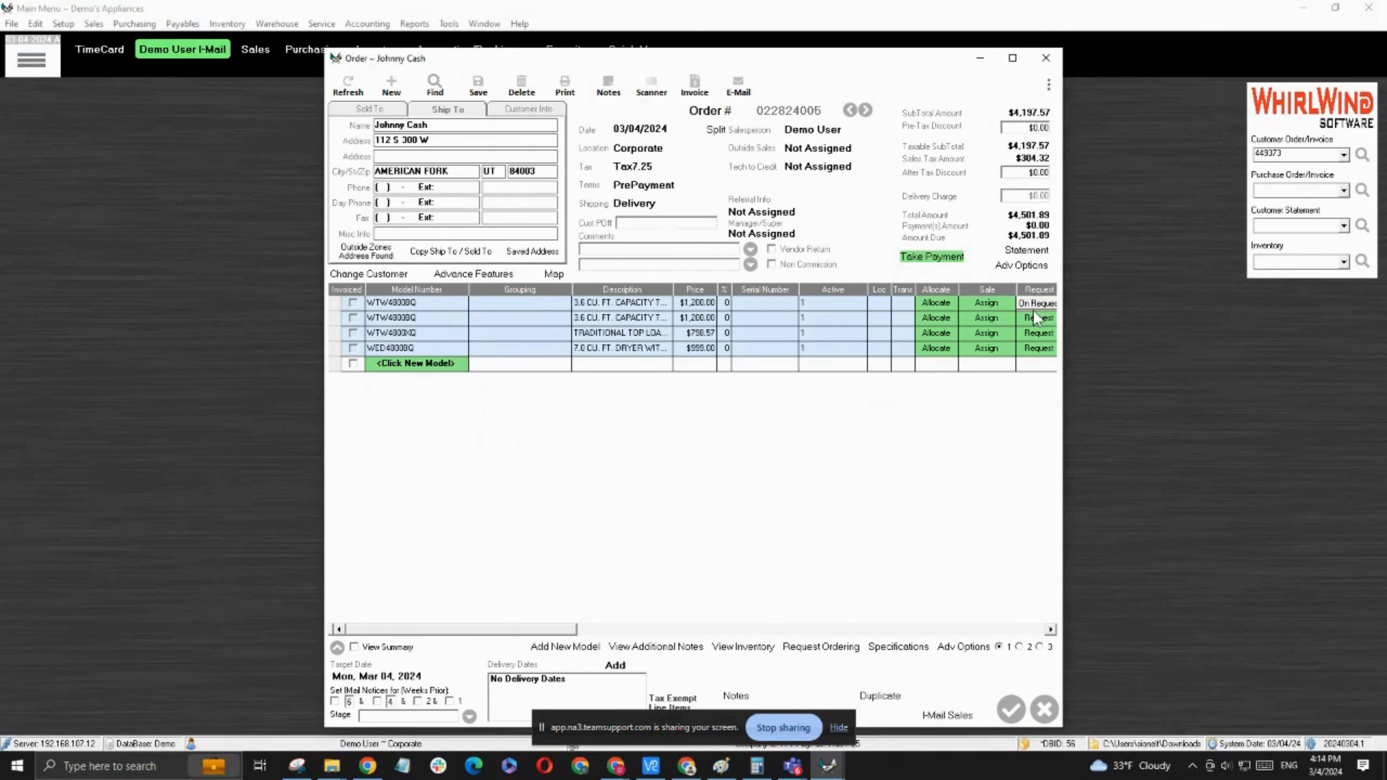
Put the second WTW4800BQ line and the WTW4800XQ line on request together without a comment.
drag(330, 320, 332, 335)
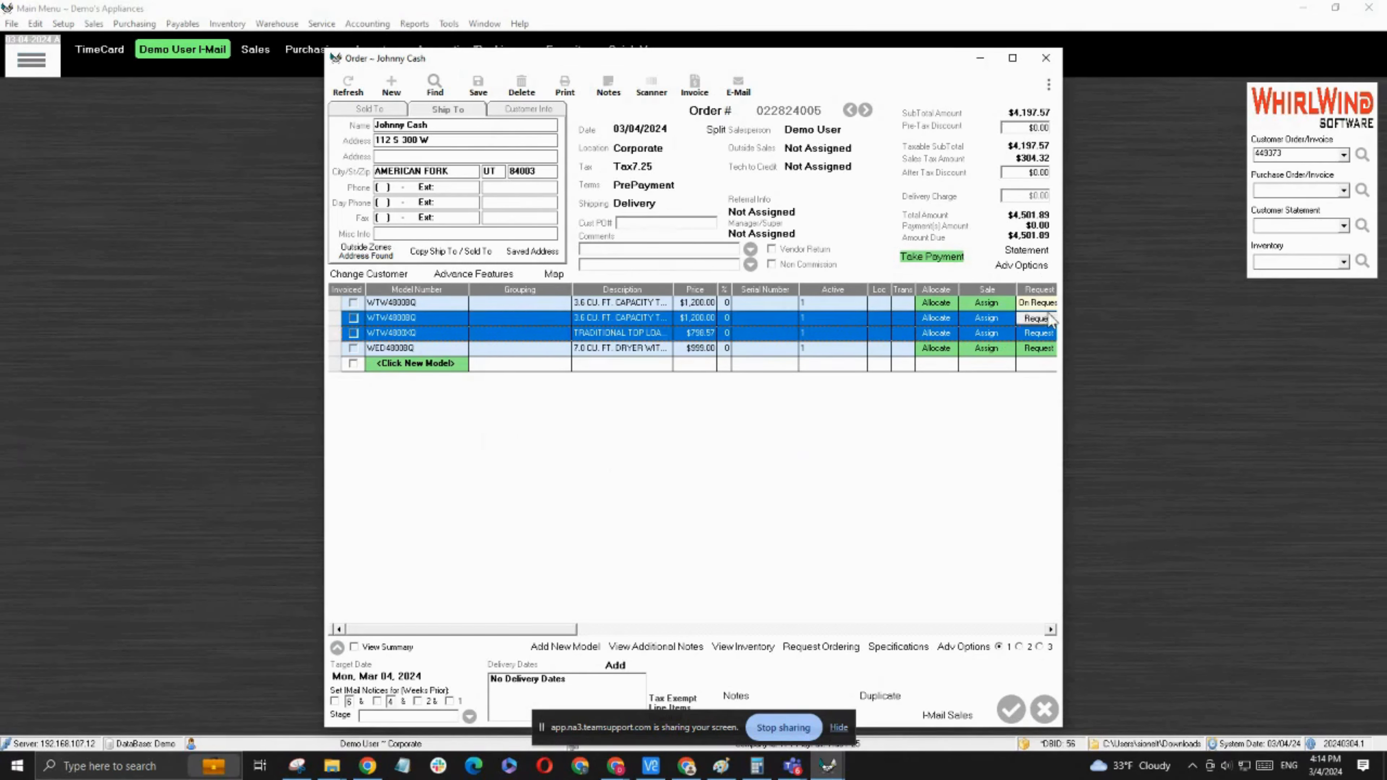
click(792, 647)
click(739, 431)
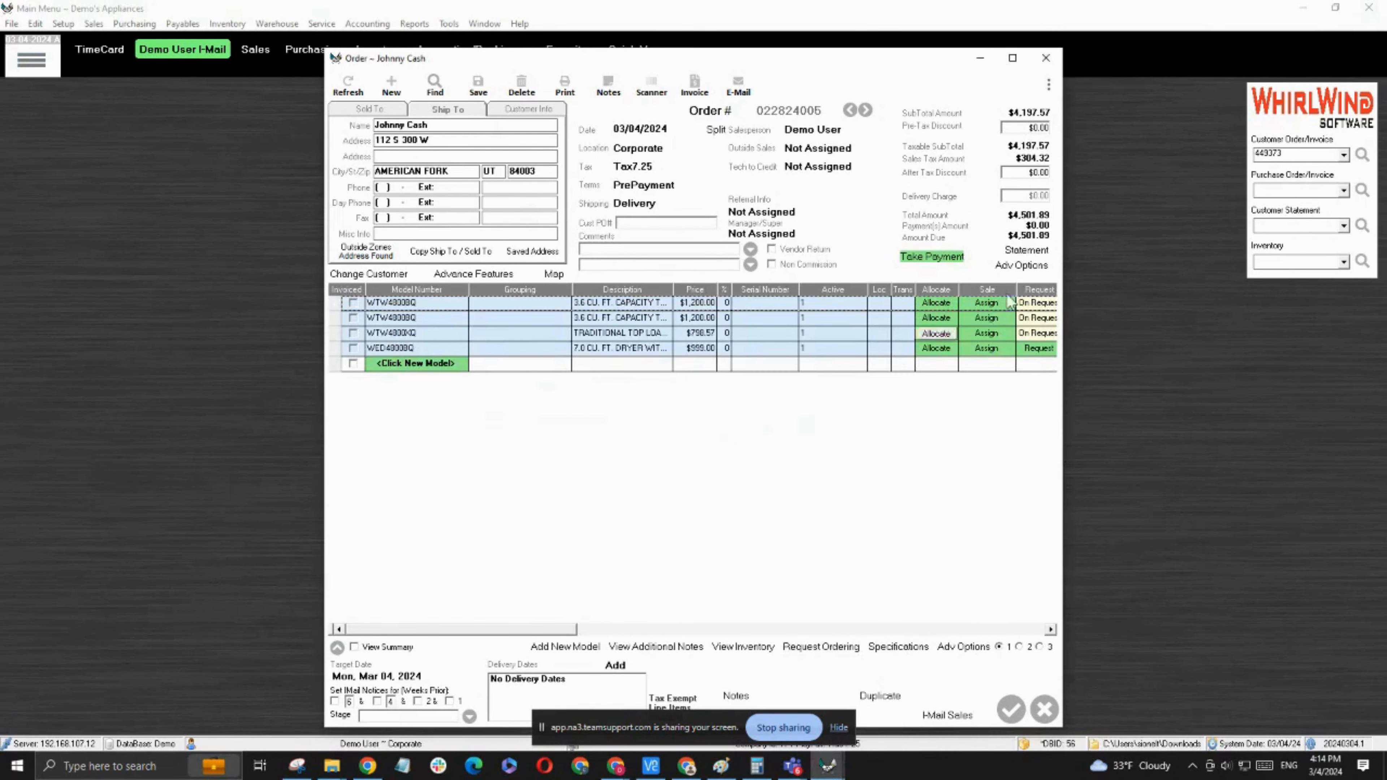
Check the requested Whirlpool models for purchasing, view the current inventory for this order's first WTW4800BQ request, and close the list.
click(332, 305)
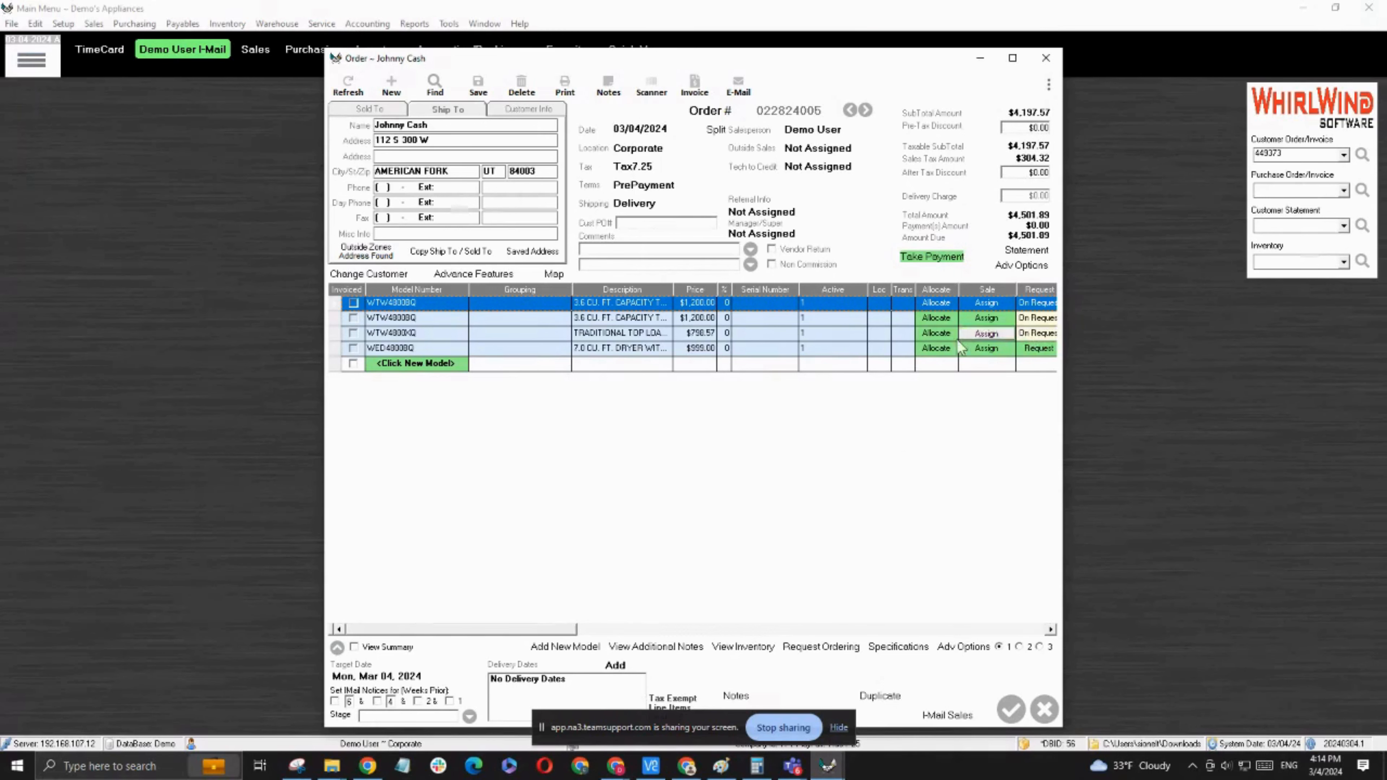
click(33, 70)
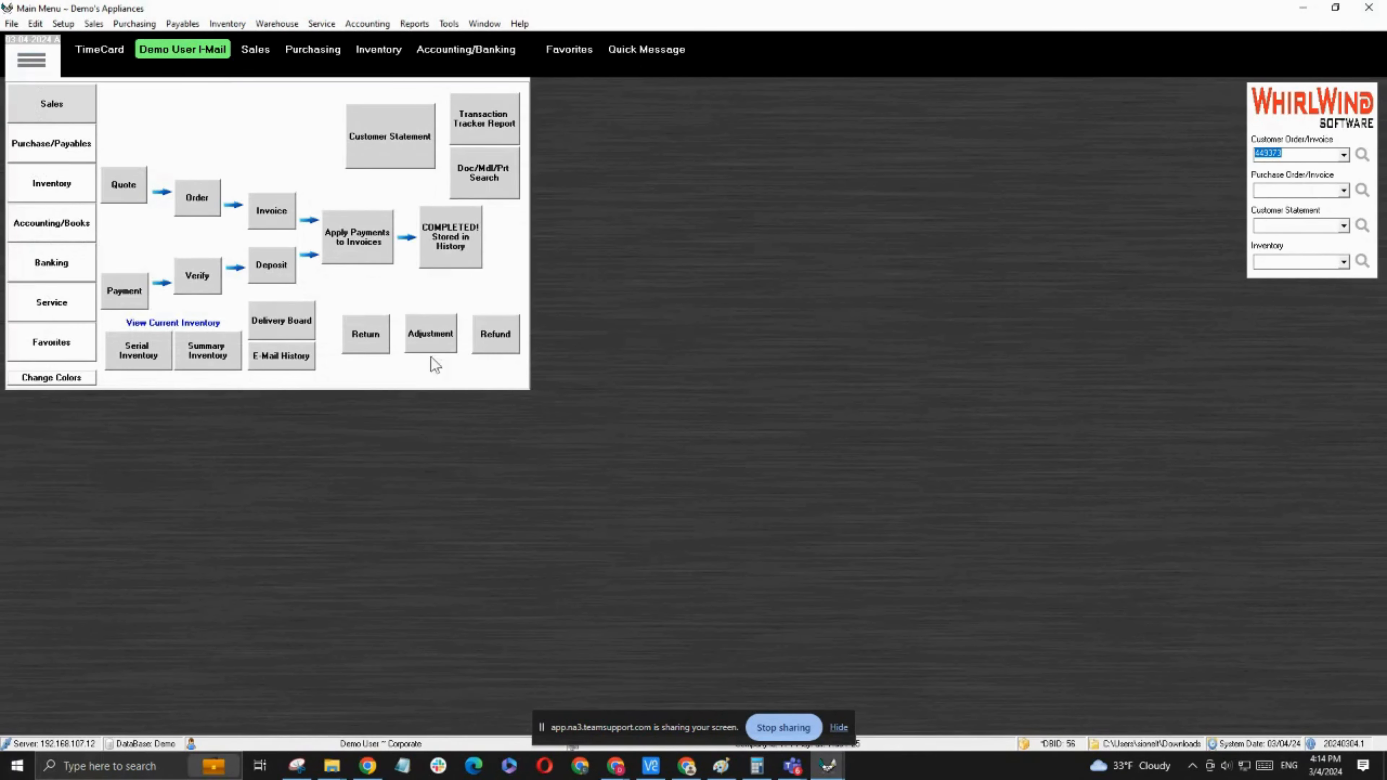
click(49, 145)
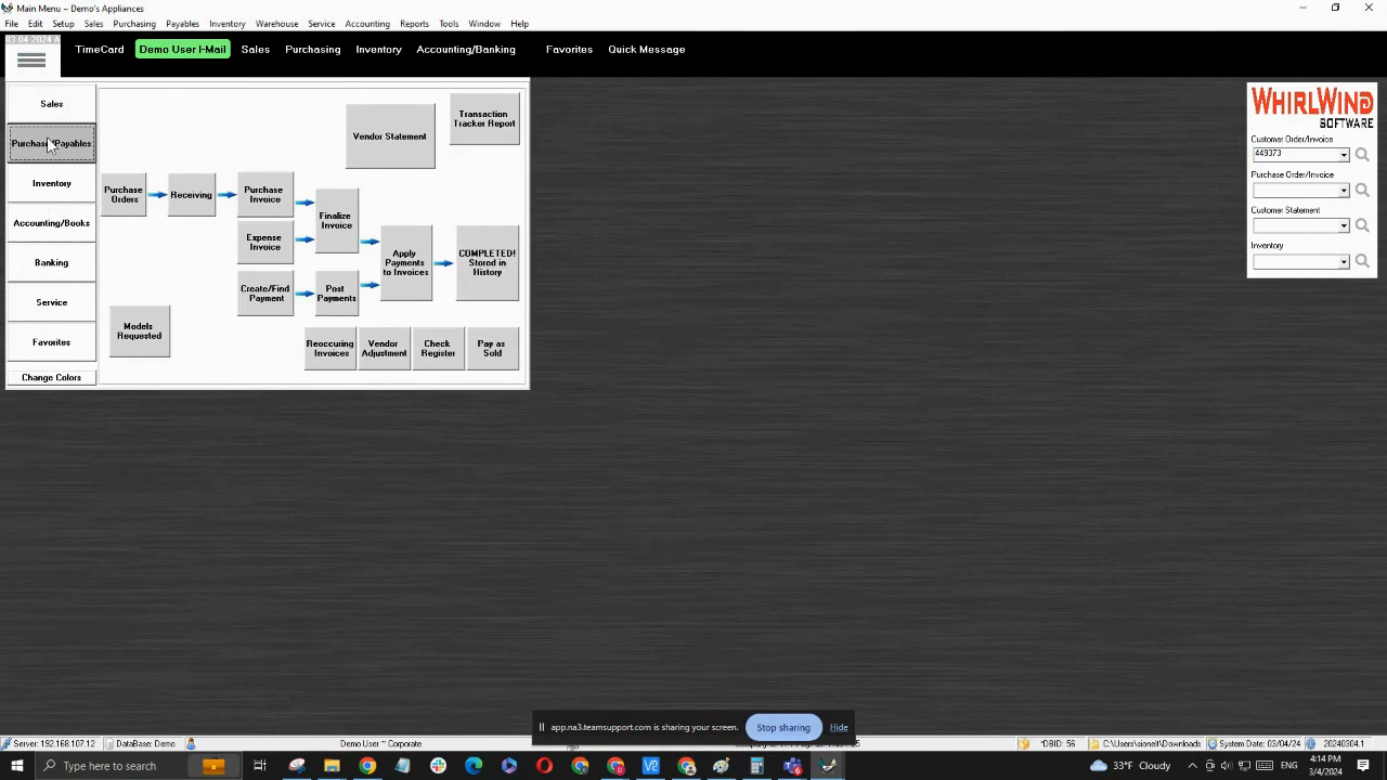
click(159, 339)
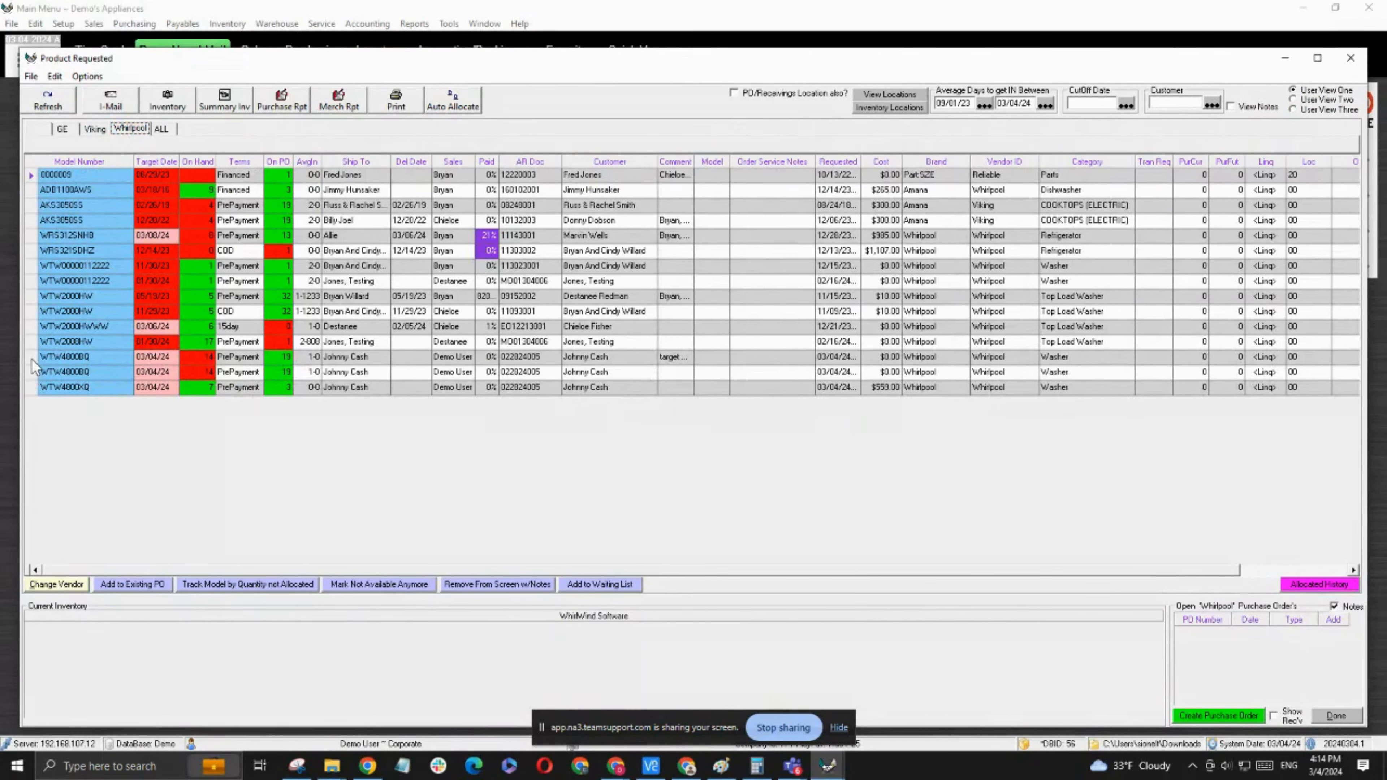
click(32, 358)
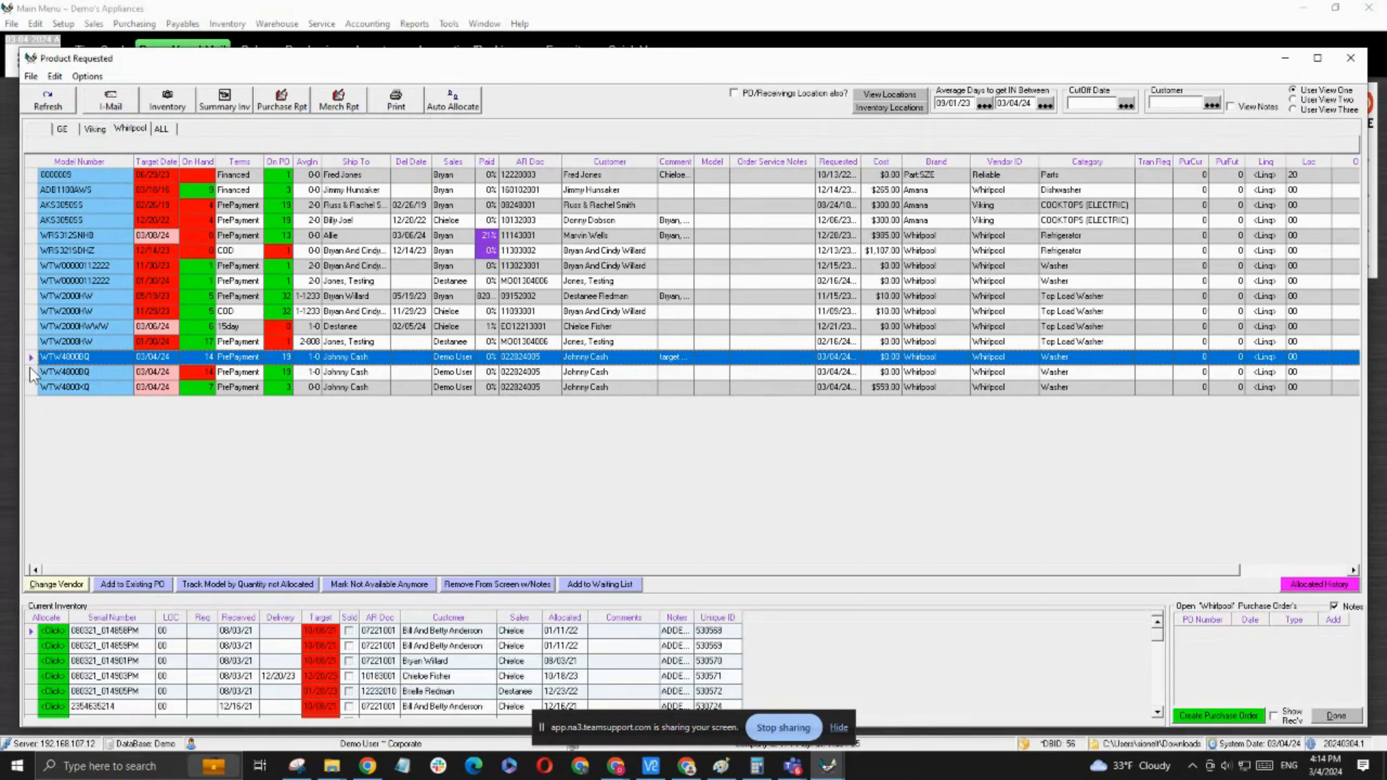
click(1350, 58)
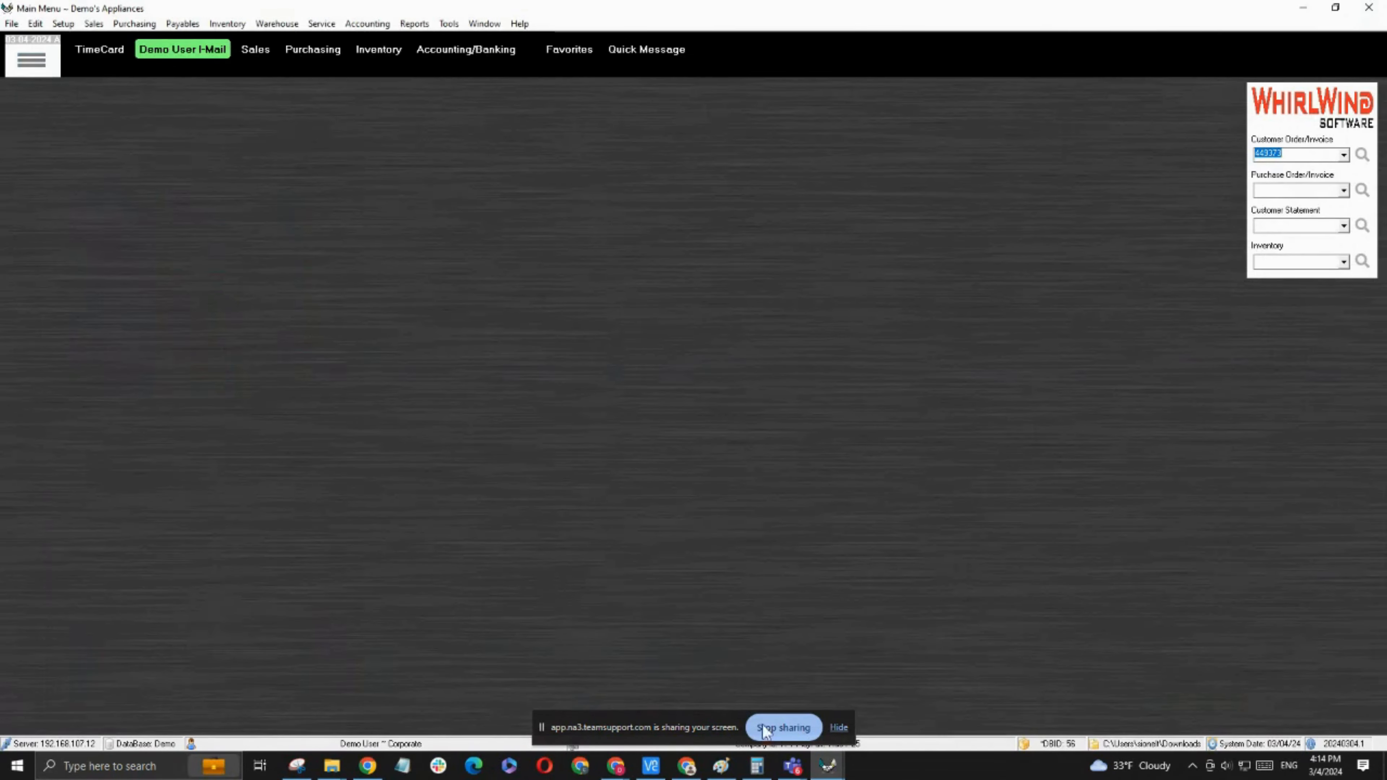
Return to the customer order and select the WTW4800XQ line.
click(906, 697)
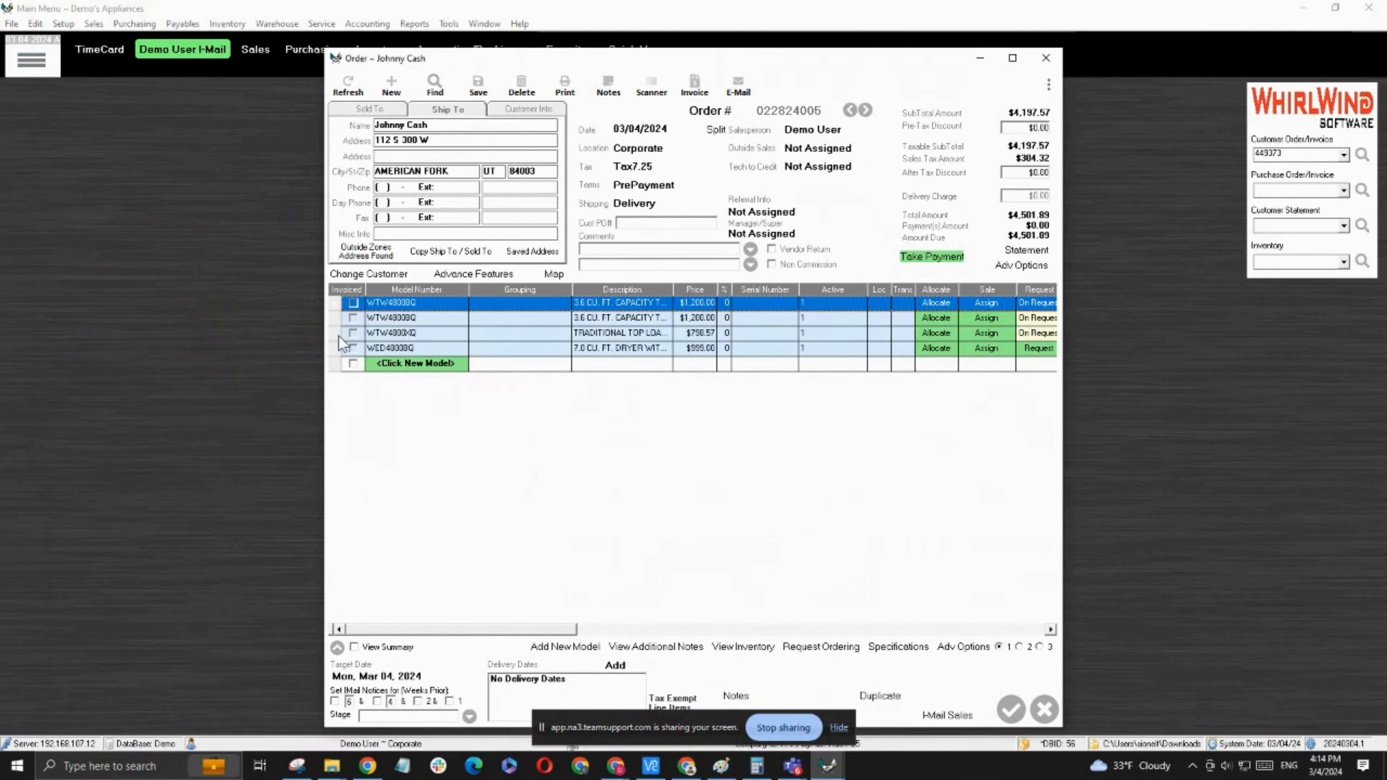
click(418, 336)
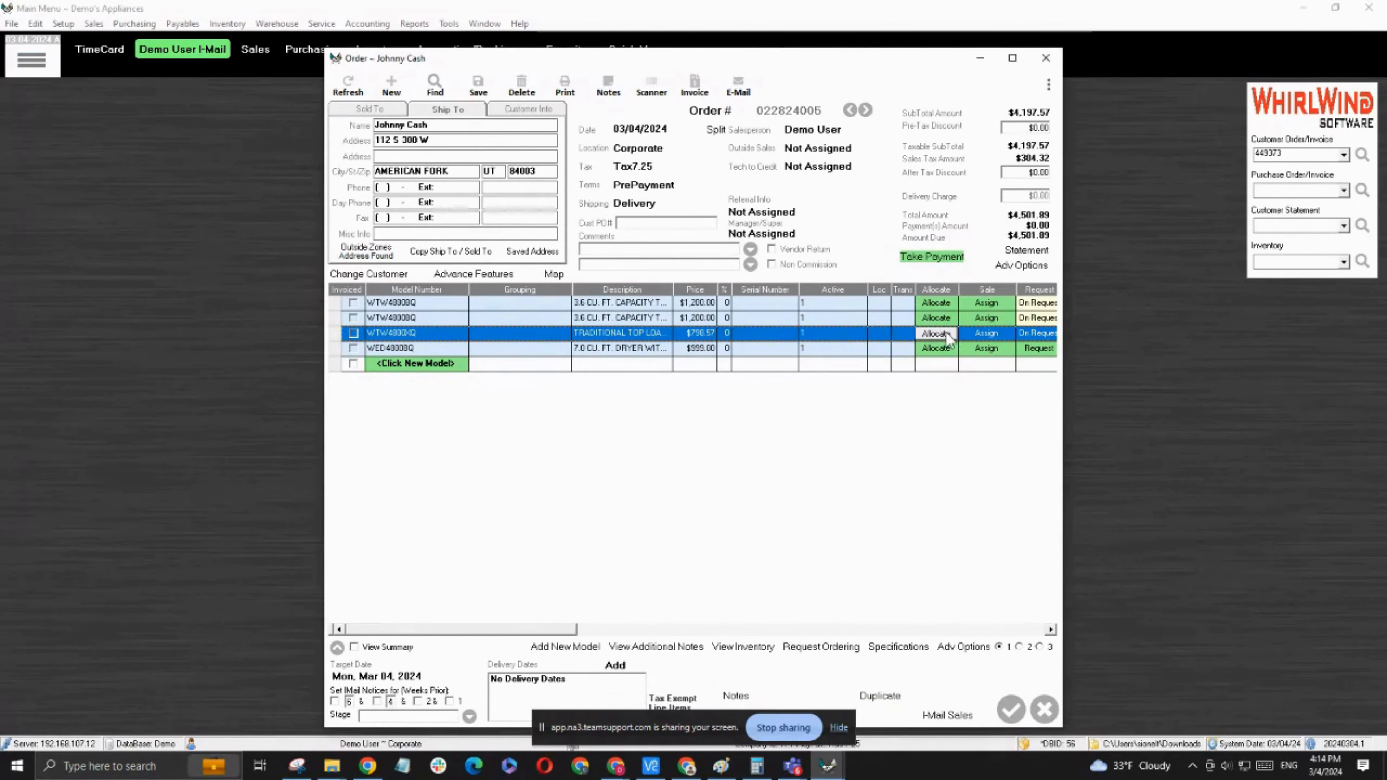